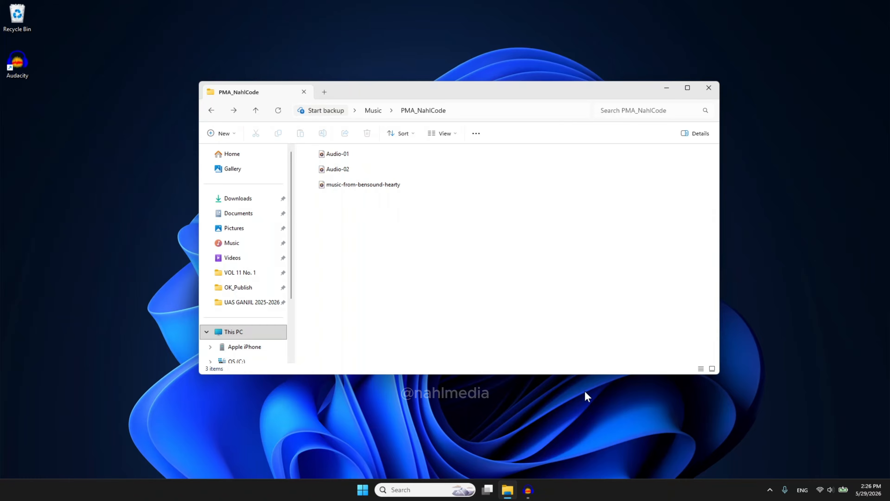
# - Switch to Audacity and import Audio-01.mp4 and Audio-02.mp4 from the PMA_NahlCode folder inside Music
pyautogui.click(528, 489)
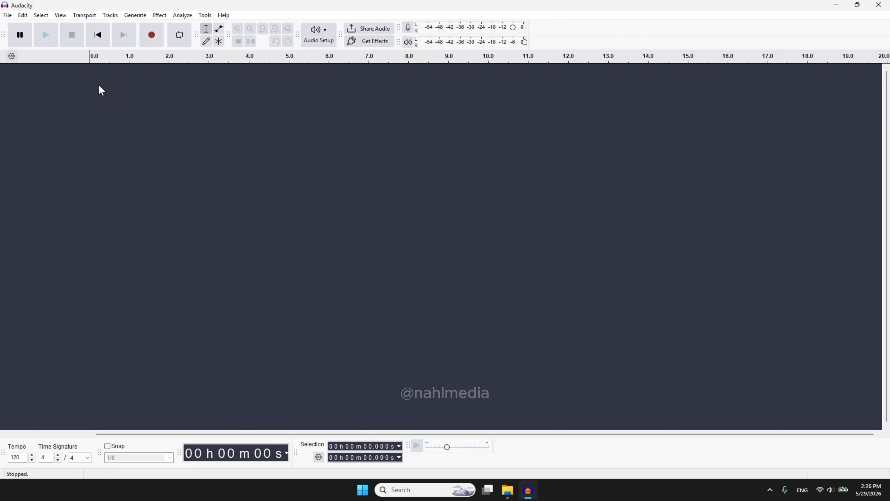
pyautogui.click(7, 15)
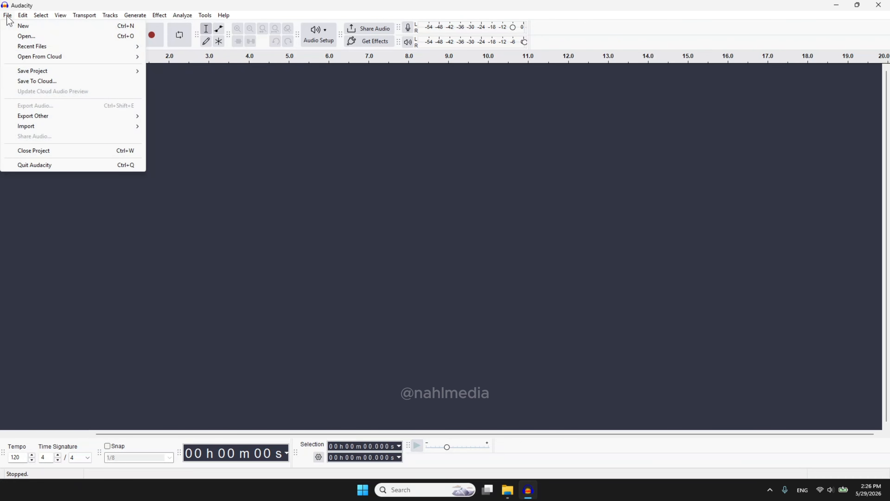
pyautogui.moveTo(26, 127)
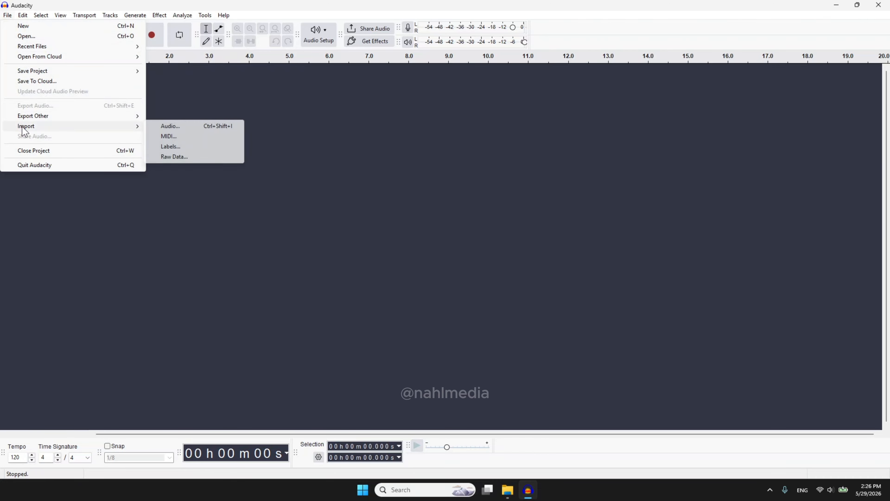
pyautogui.click(165, 126)
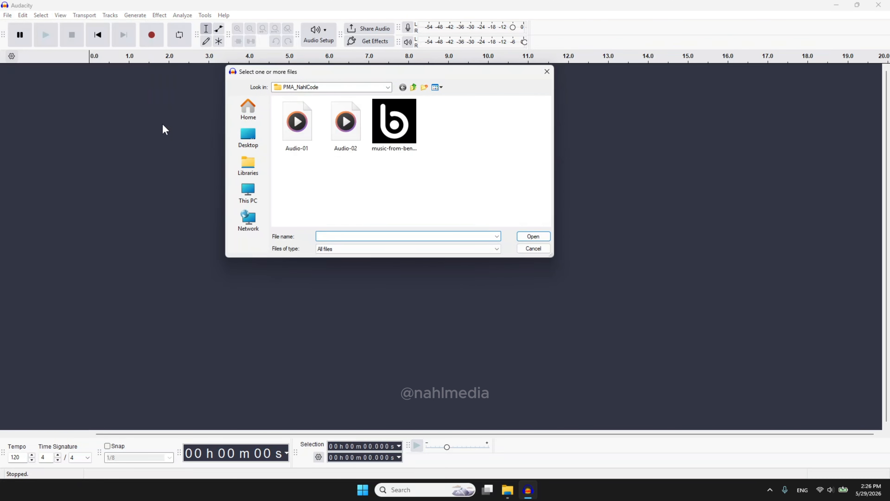
pyautogui.click(245, 113)
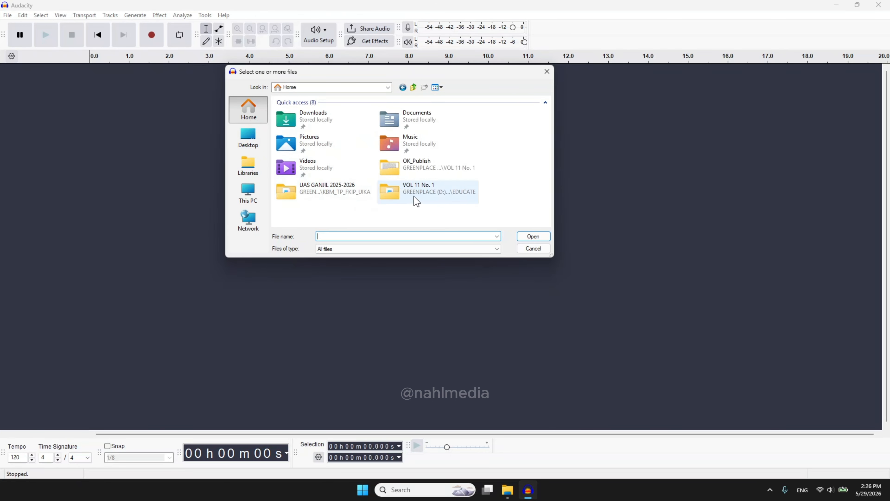
pyautogui.doubleClick(394, 139)
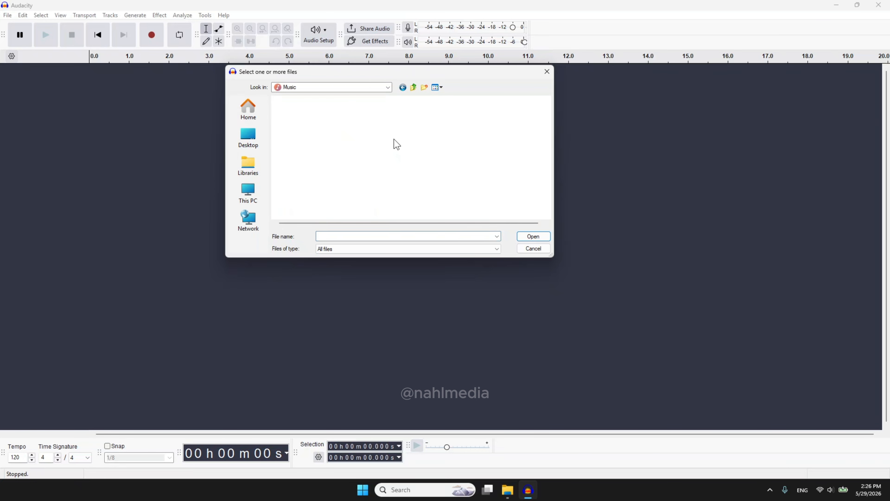
pyautogui.doubleClick(327, 110)
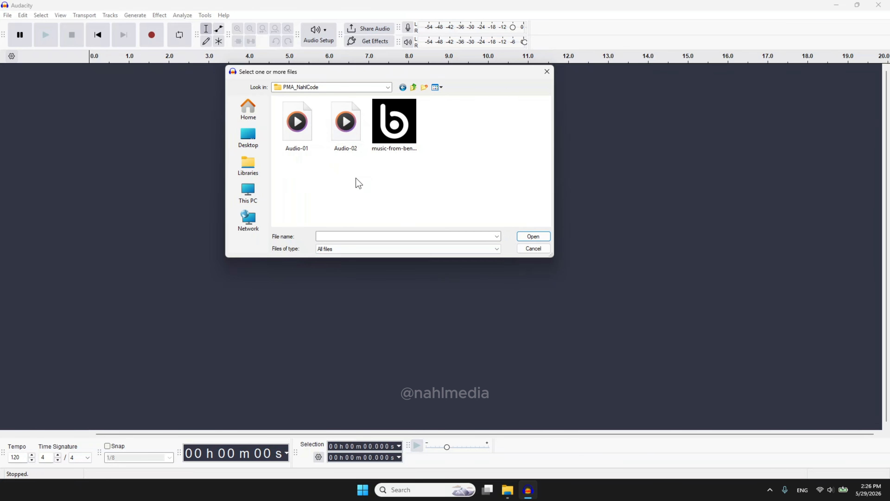
pyautogui.moveTo(357, 177); pyautogui.dragTo(285, 127)
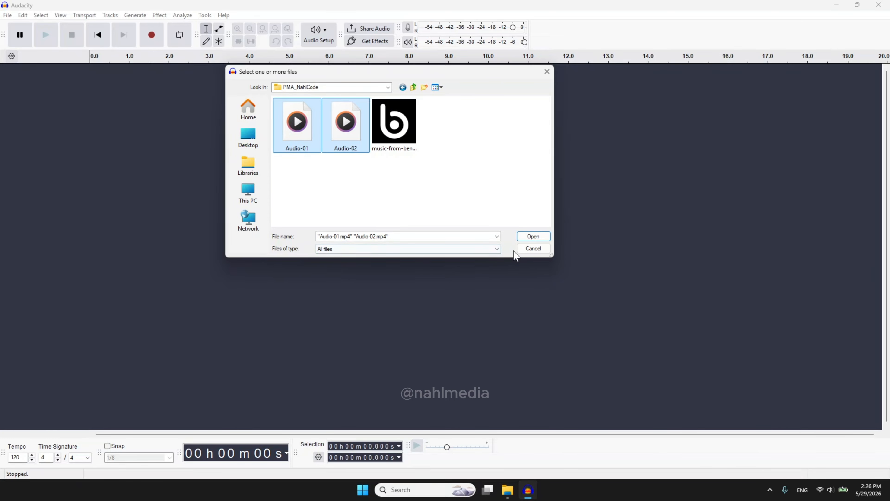
pyautogui.click(532, 236)
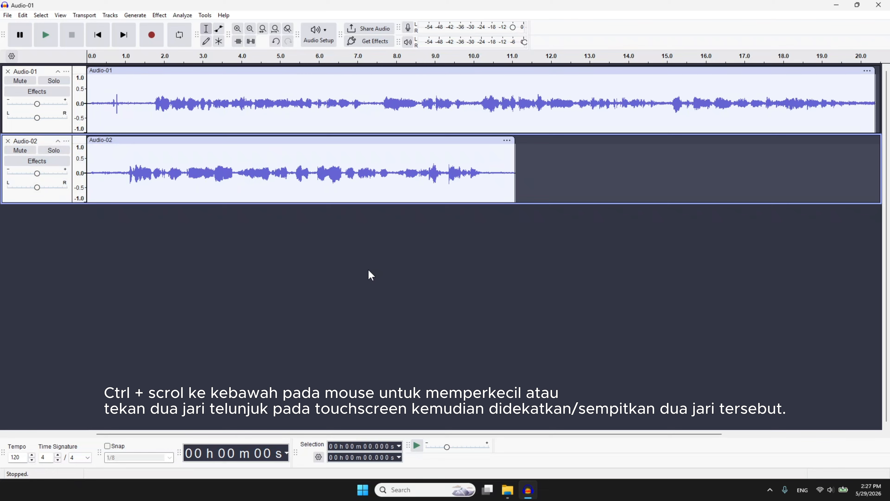
# - Move the Audio-02 clip directly behind the Audio-01 clip on the first track and remove the emptied second track
pyautogui.scroll(-2, 371, 275)
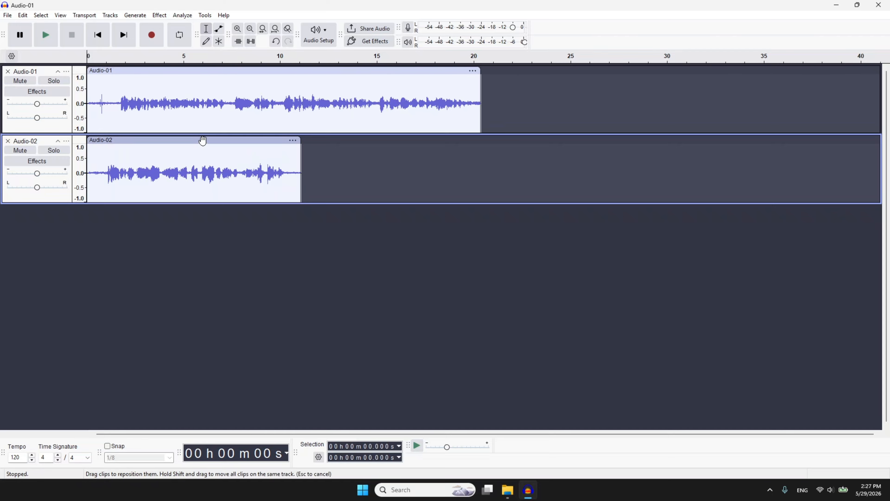
pyautogui.moveTo(203, 140); pyautogui.dragTo(586, 123)
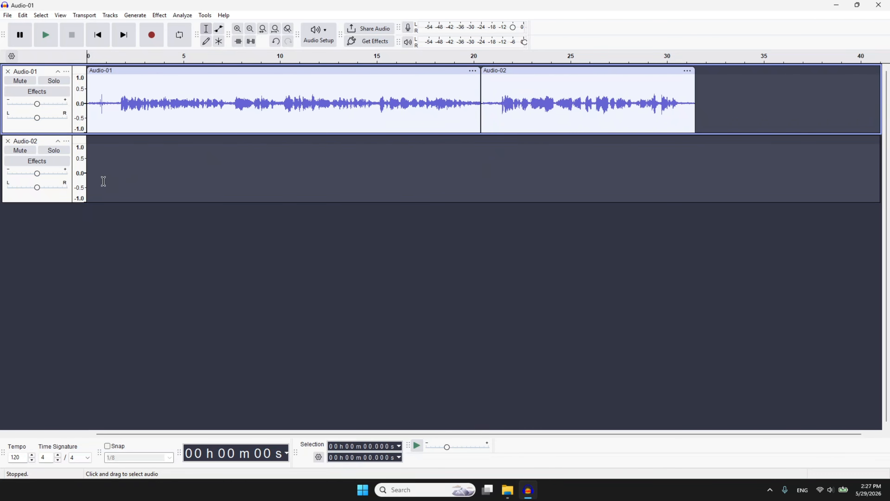
pyautogui.click(8, 141)
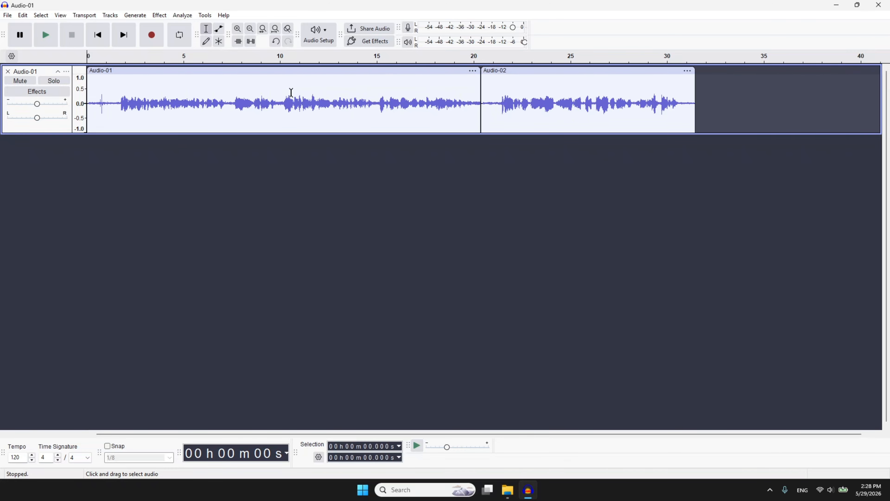
# - Play the joined track from about 1.8 s to check its volume, and stop playback
pyautogui.click(121, 90)
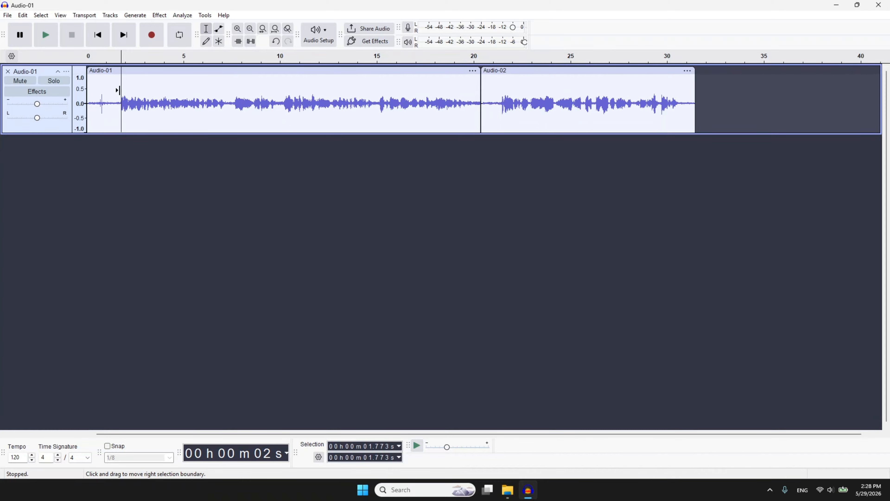
pyautogui.press('space')
pyautogui.press('space')
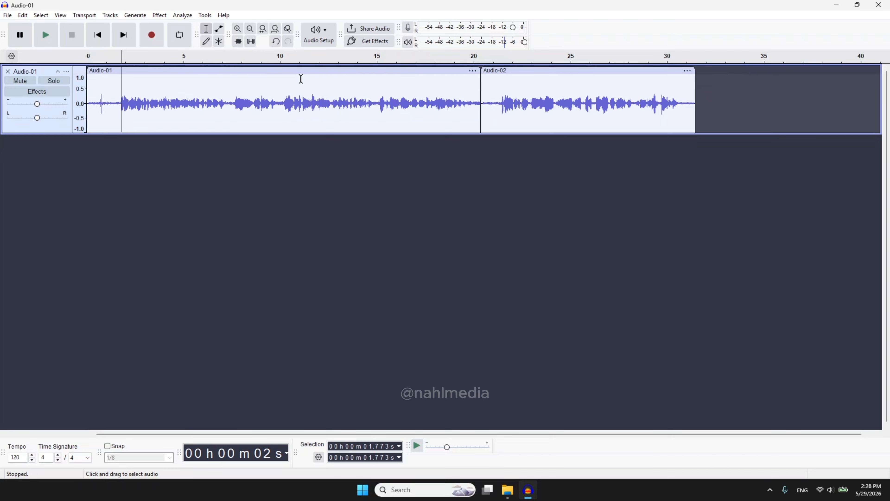
# - Amplify both clips by 12 dB with clipping allowed
pyautogui.hotkey('ctrl', 'a')
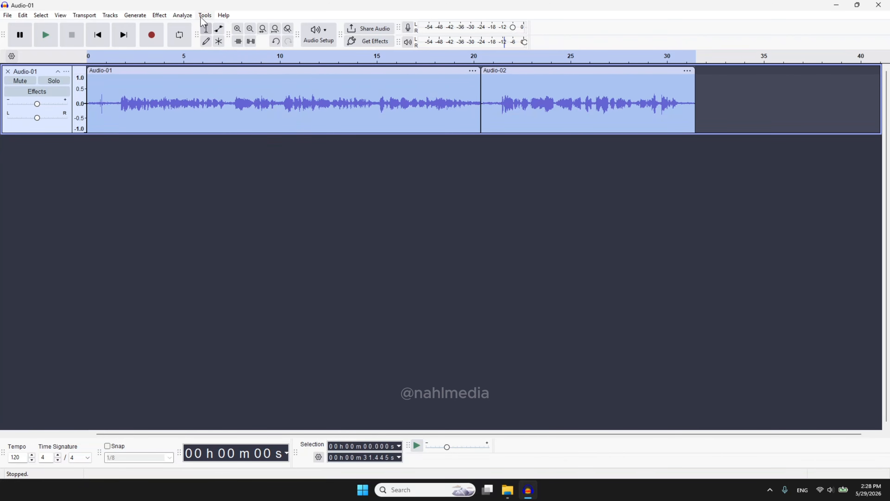
pyautogui.click(163, 18)
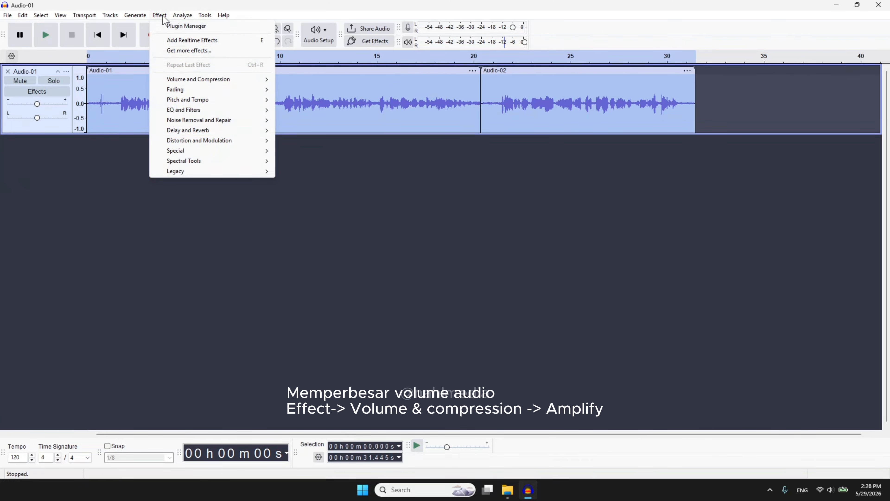
pyautogui.moveTo(183, 83)
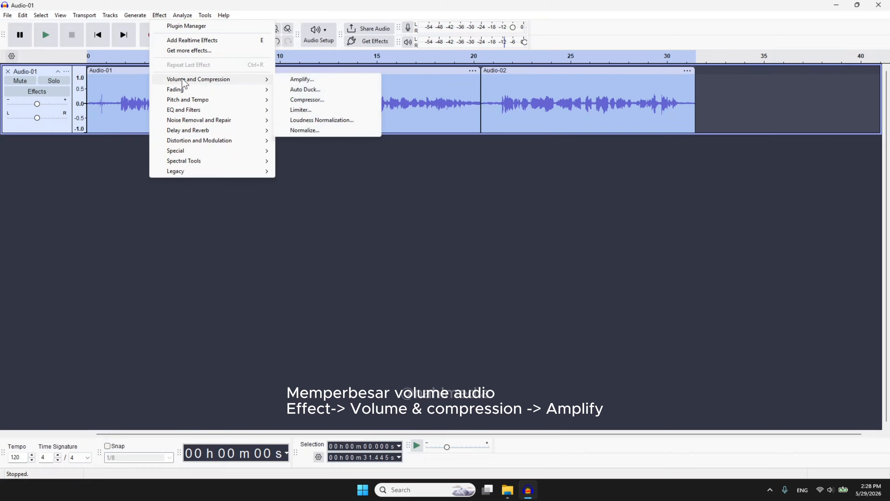
pyautogui.click(292, 80)
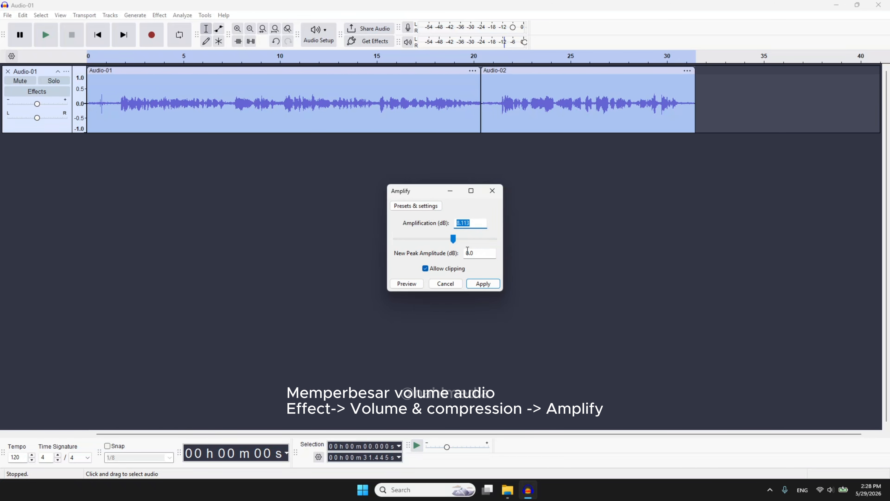
pyautogui.click(473, 225)
pyautogui.moveTo(474, 222); pyautogui.dragTo(426, 222)
pyautogui.write('12')
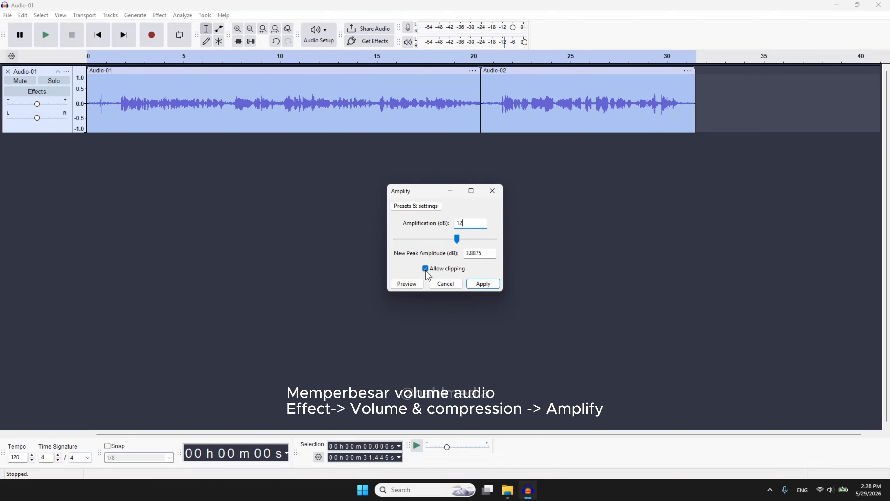
pyautogui.click(432, 270)
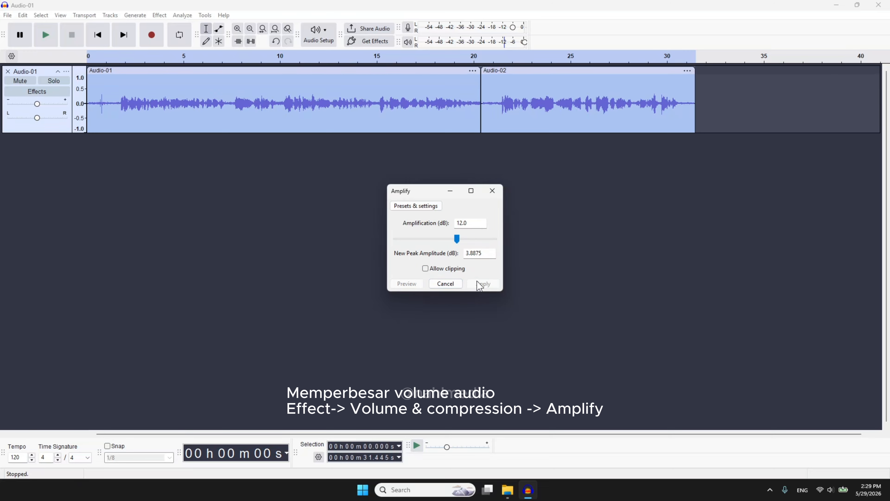
pyautogui.click(426, 268)
pyautogui.click(476, 284)
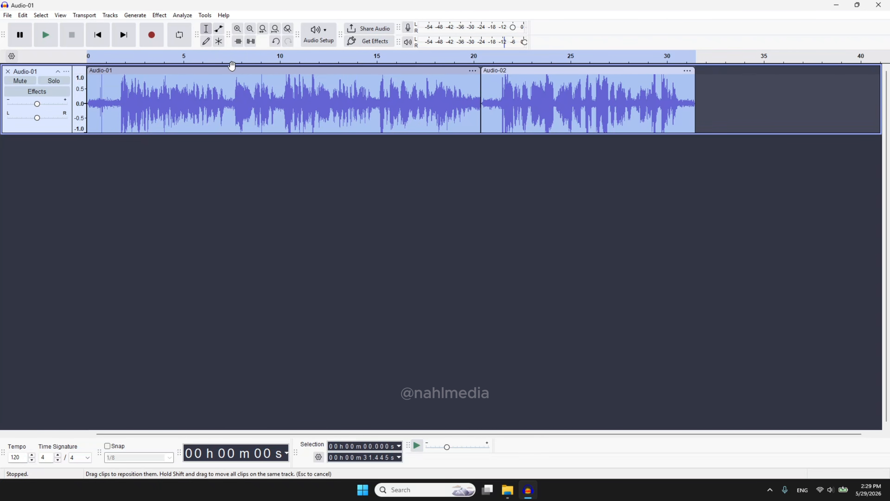
# - Play the amplified audio from about 1.3 s to listen for background noise, and stop playback
pyautogui.click(113, 89)
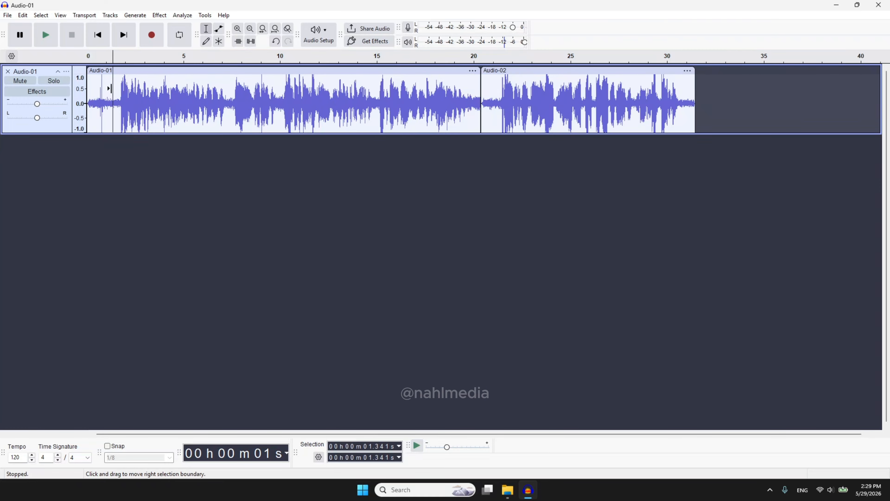
pyautogui.press('space')
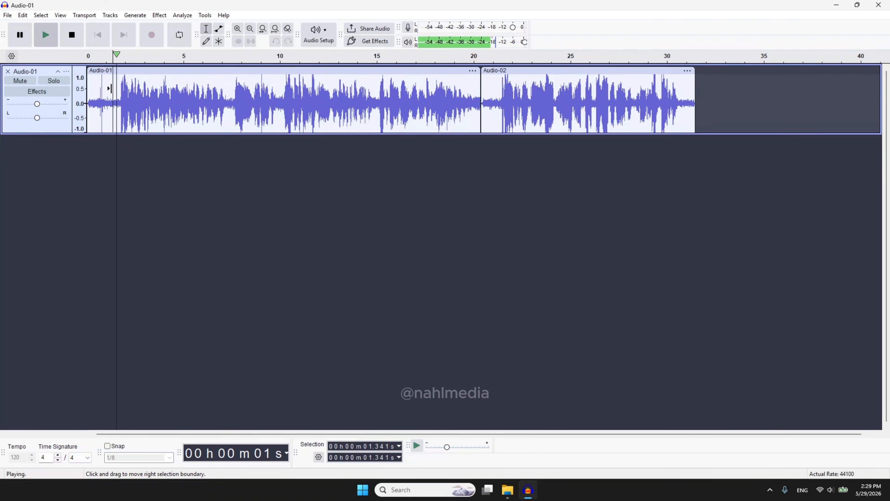
pyautogui.press('space')
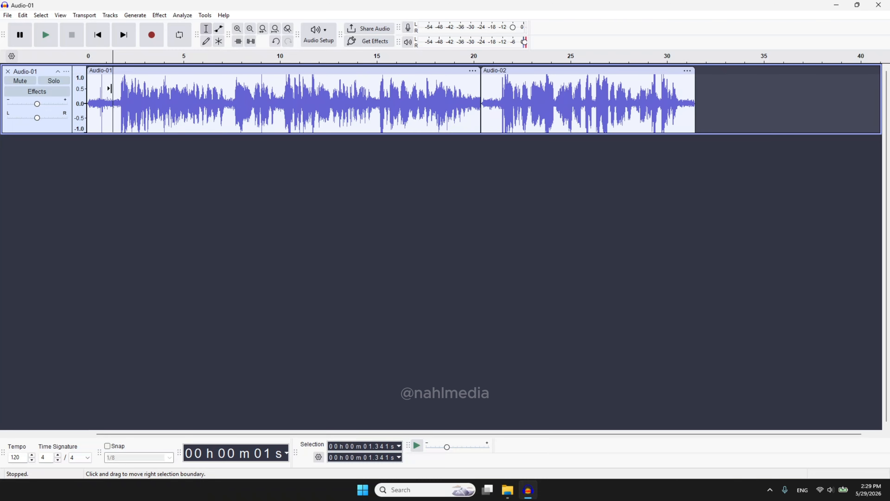
# - Capture a Noise Reduction noise profile from the speech-free section of Audio-01 between about 0.89 s and 1.62 s
pyautogui.moveTo(109, 89); pyautogui.dragTo(126, 90)
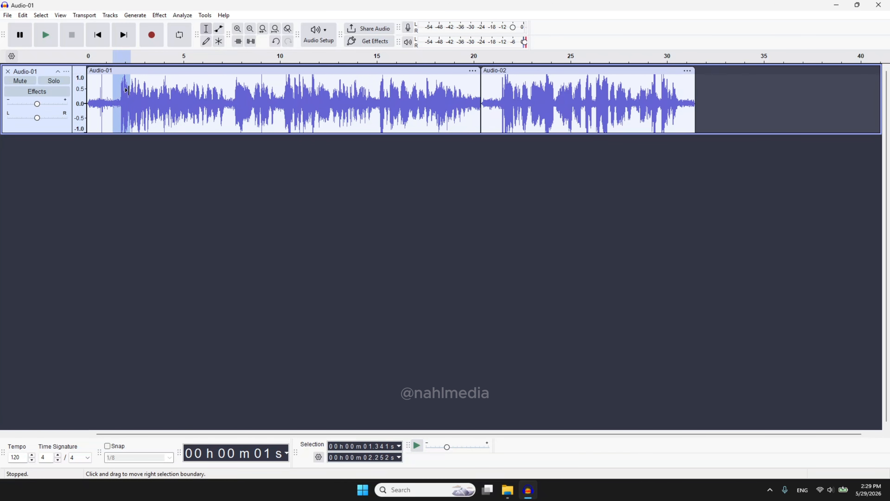
pyautogui.click(100, 139)
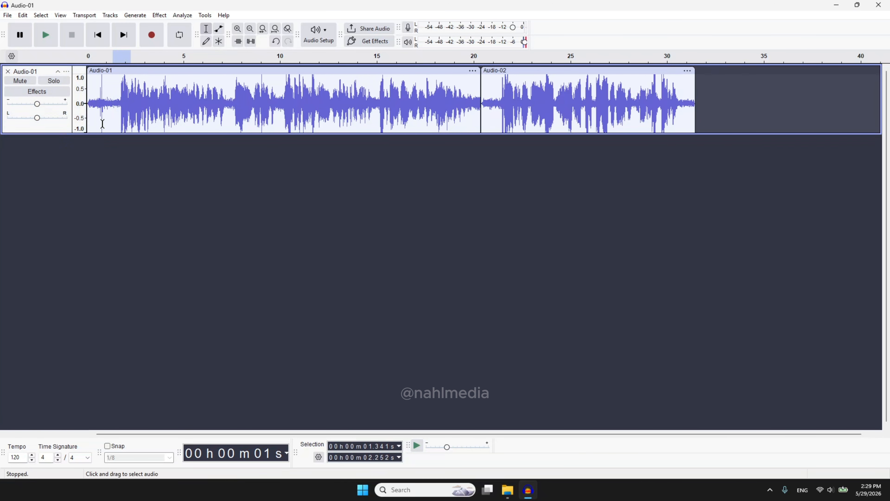
pyautogui.keyDown('ctrl'); pyautogui.scroll(4, 102, 124); pyautogui.keyUp('ctrl')
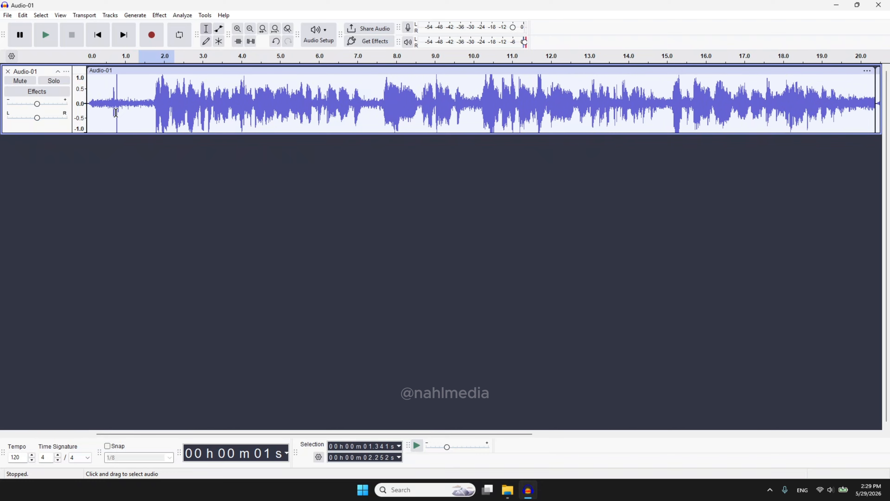
pyautogui.click(151, 104)
pyautogui.moveTo(152, 105); pyautogui.dragTo(122, 106)
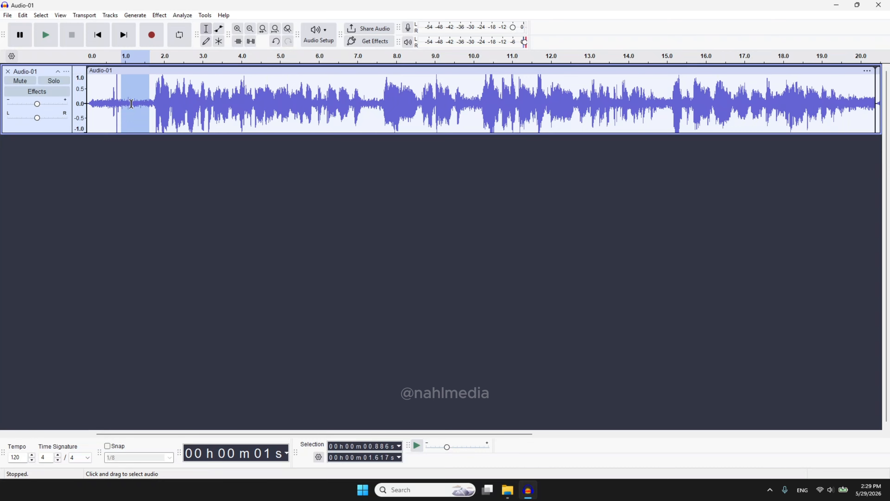
pyautogui.click(164, 16)
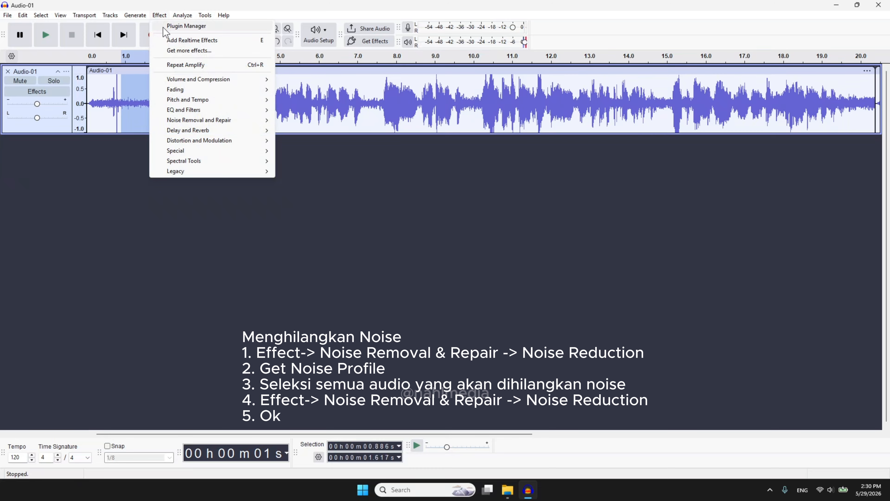
pyautogui.moveTo(188, 125)
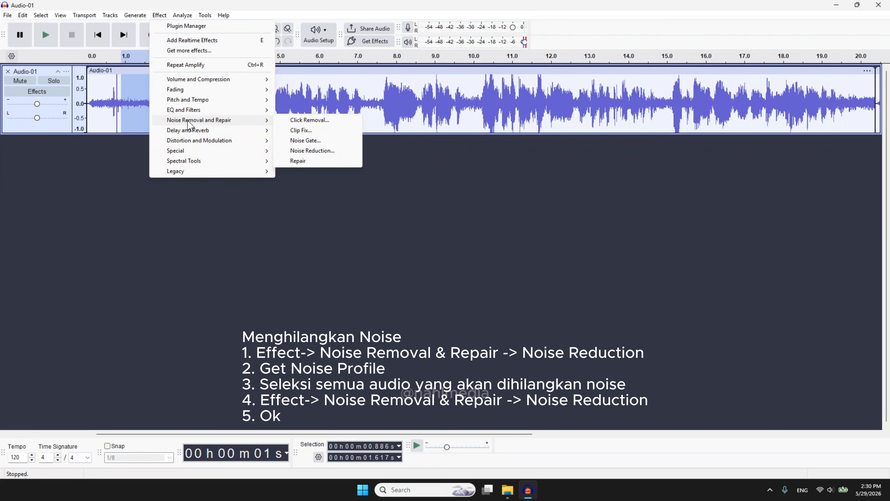
pyautogui.click(313, 150)
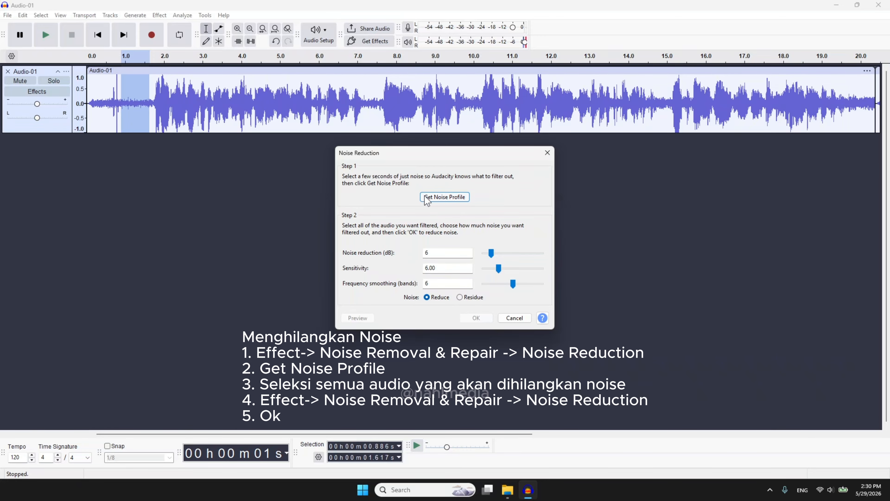
pyautogui.click(438, 197)
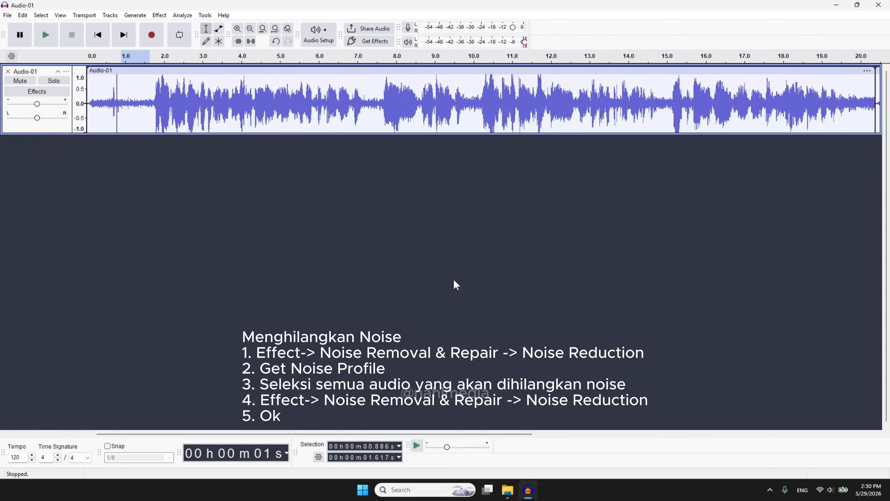
# - Apply Noise Reduction to both clips with 6 dB reduction, sensitivity 6.00 and frequency smoothing of 6 bands
pyautogui.scroll(-3, 453, 279)
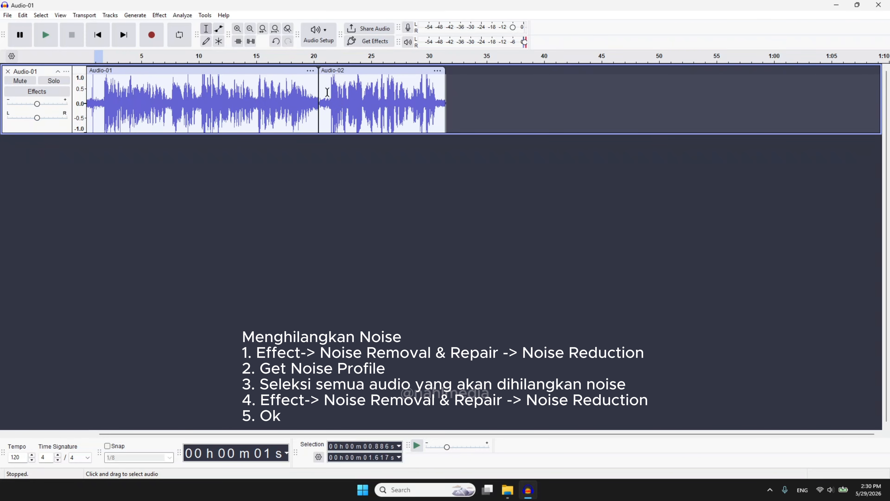
pyautogui.hotkey('ctrl', 'a')
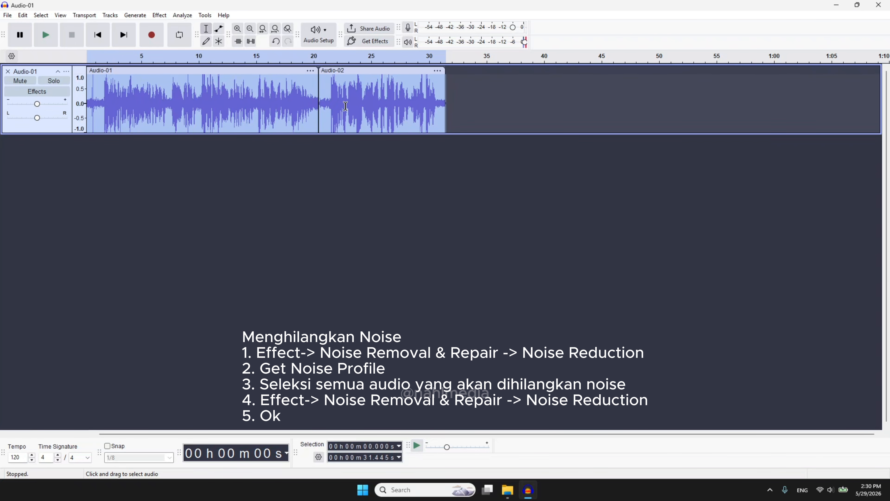
pyautogui.click(159, 16)
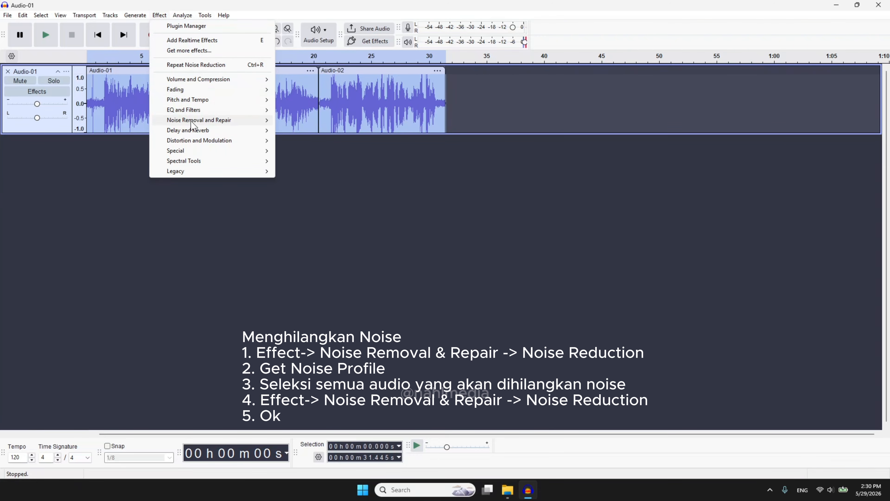
pyautogui.moveTo(198, 124)
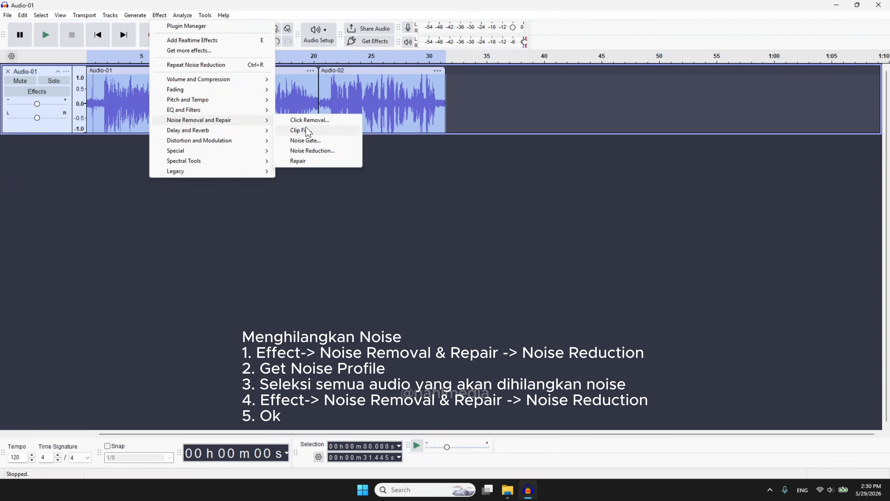
pyautogui.click(310, 151)
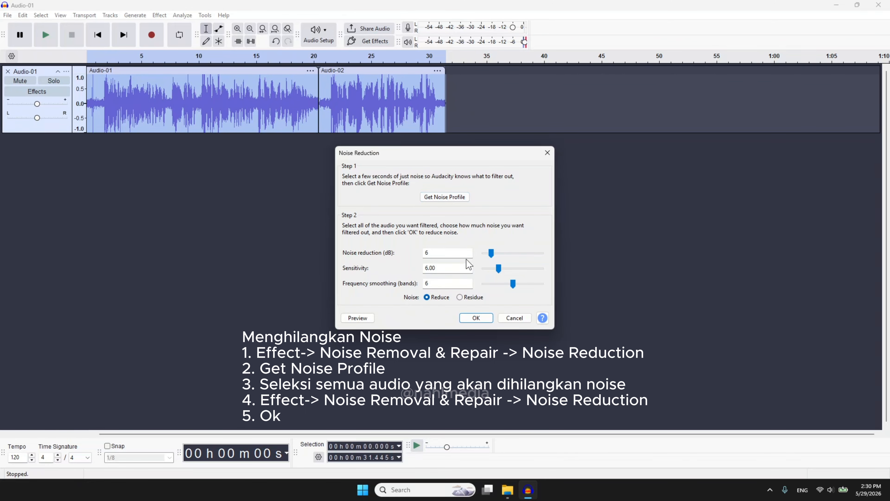
pyautogui.click(476, 318)
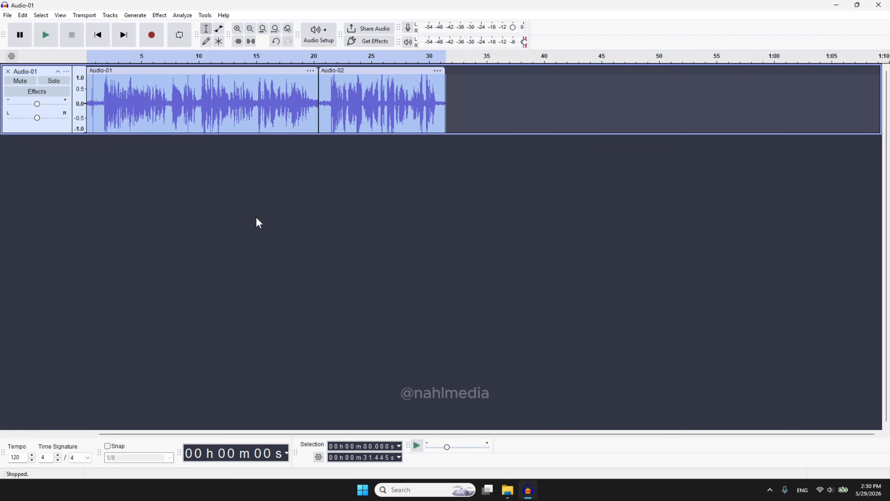
# - Delete the first 1.32 s or so of Audio-01, and move Audio-02 back against its end
pyautogui.keyDown('ctrl'); pyautogui.scroll(1, 257, 221); pyautogui.keyUp('ctrl')
pyautogui.hscroll(-3, 132, 198)
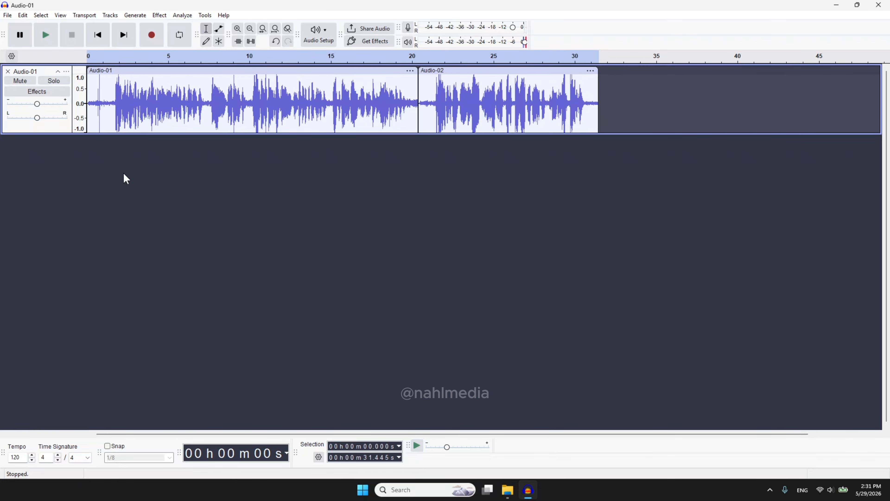
pyautogui.scroll(3, 126, 179)
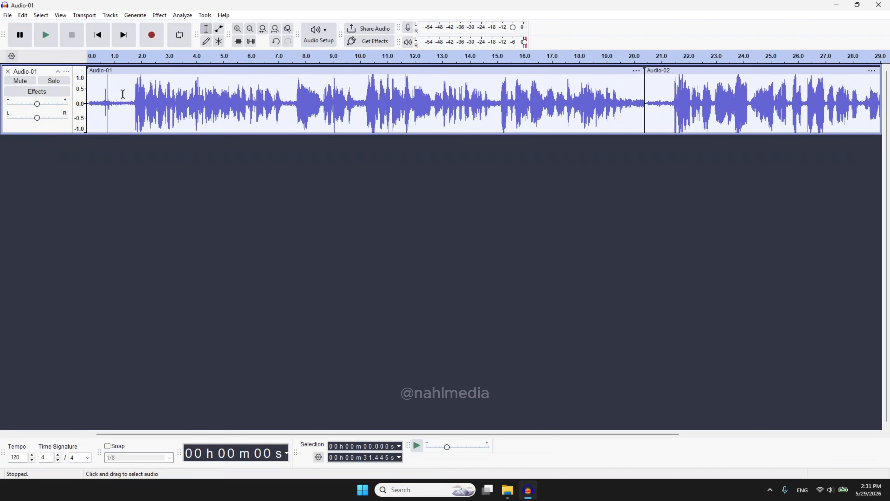
pyautogui.moveTo(122, 94); pyautogui.dragTo(84, 93)
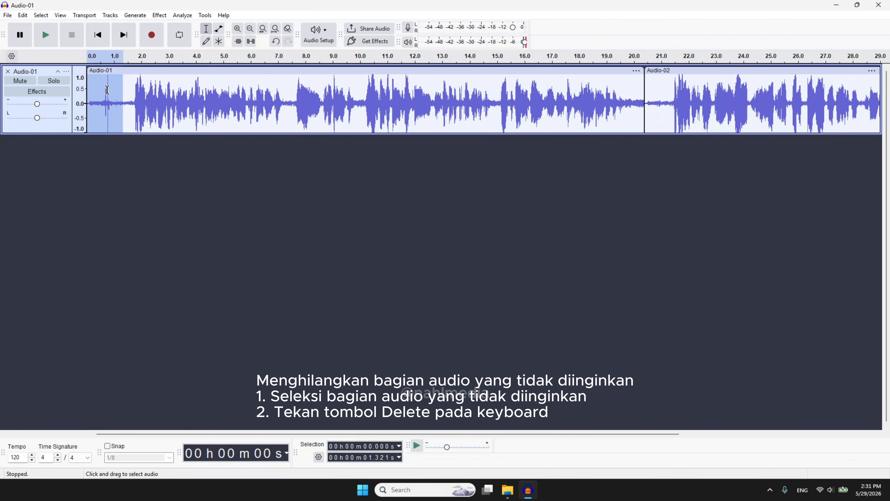
pyautogui.press('Delete')
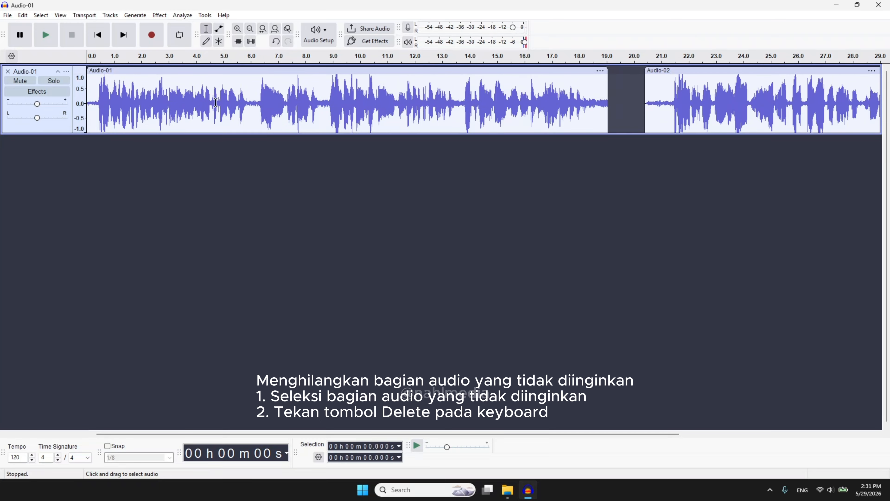
pyautogui.moveTo(679, 71); pyautogui.dragTo(641, 72)
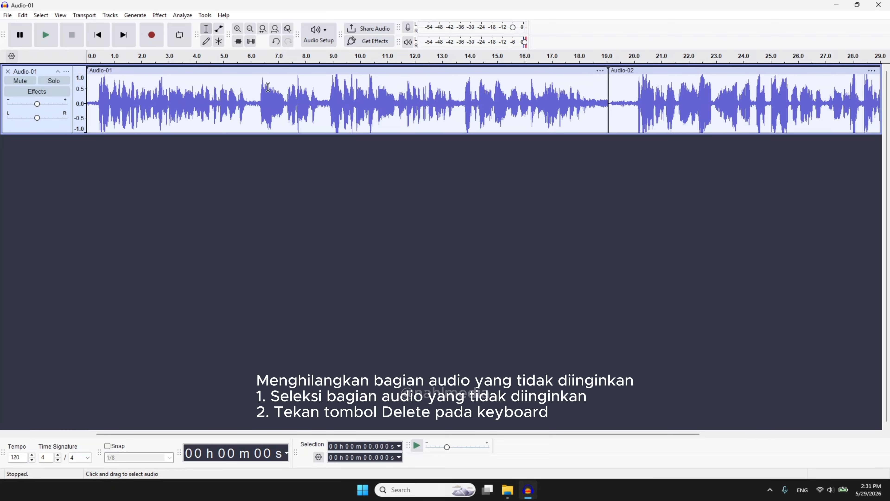
# - Listen from about 5.8 s, and delete the unwanted passage of Audio-01 between about 5.9 s and 8.8 s
pyautogui.click(245, 78)
pyautogui.press('space')
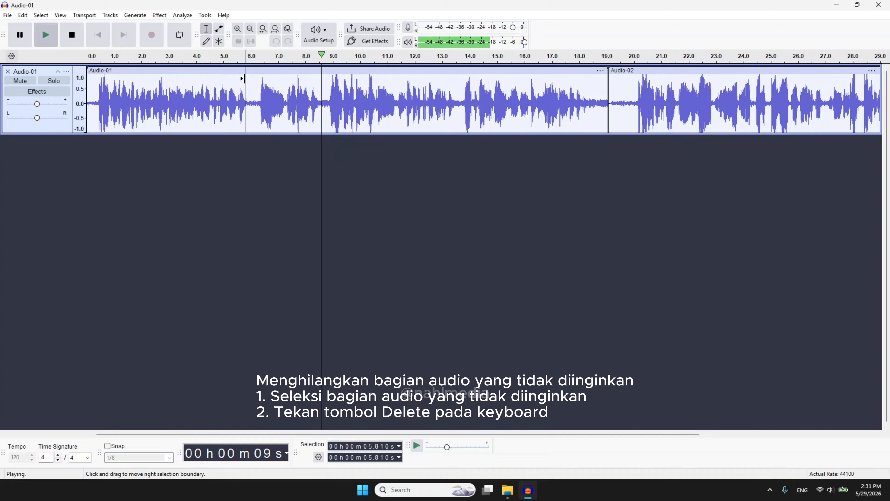
pyautogui.press('space')
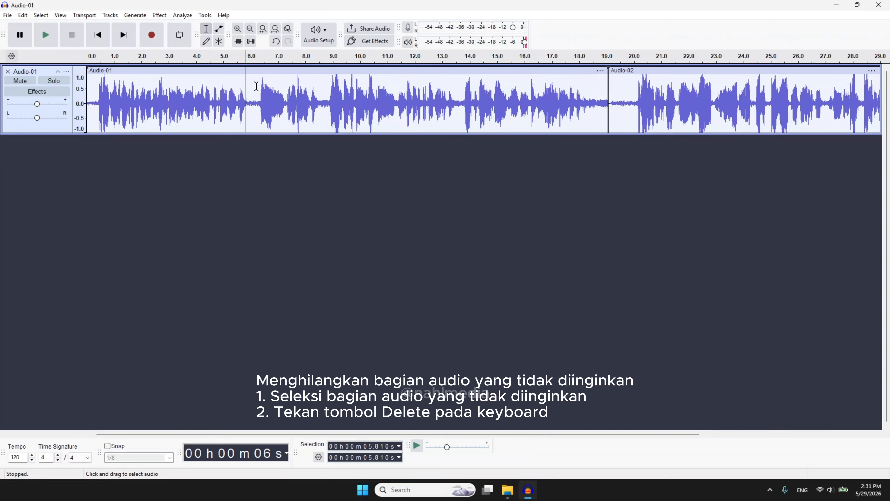
pyautogui.moveTo(248, 89); pyautogui.dragTo(327, 93)
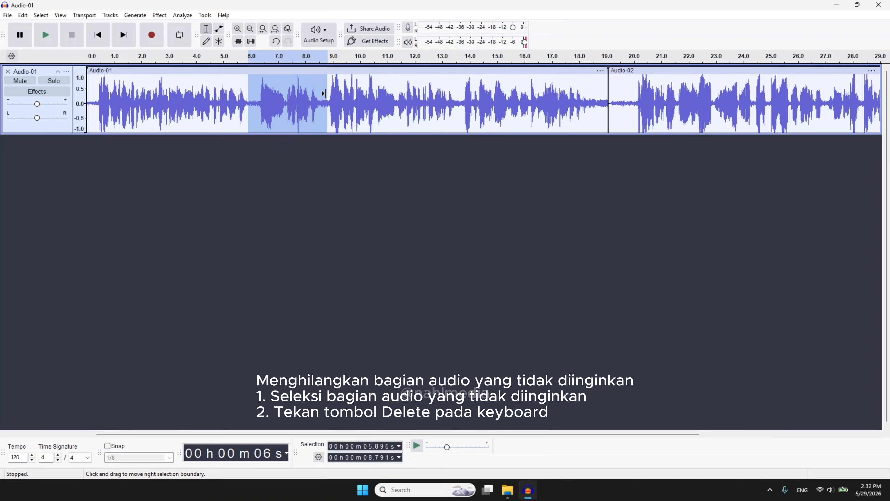
pyautogui.press('Delete')
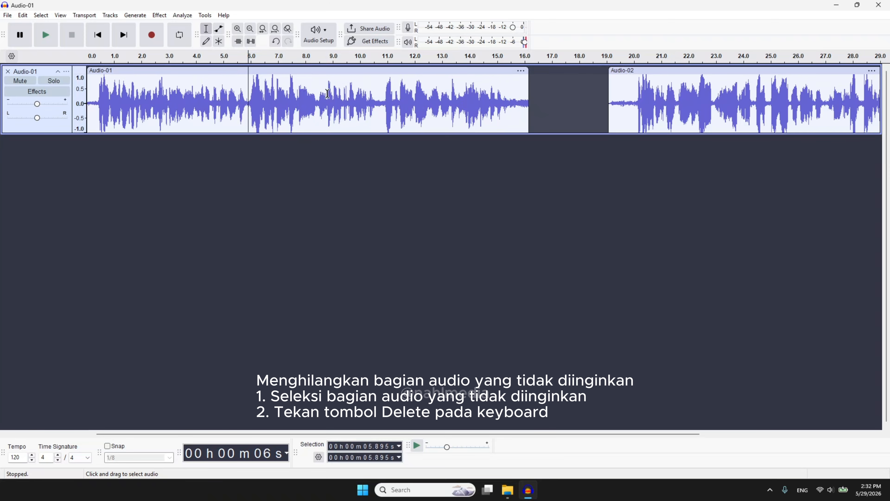
# - Play across the cut from about 5.5 s, and move Audio-02 back against the end of Audio-01
pyautogui.click(237, 98)
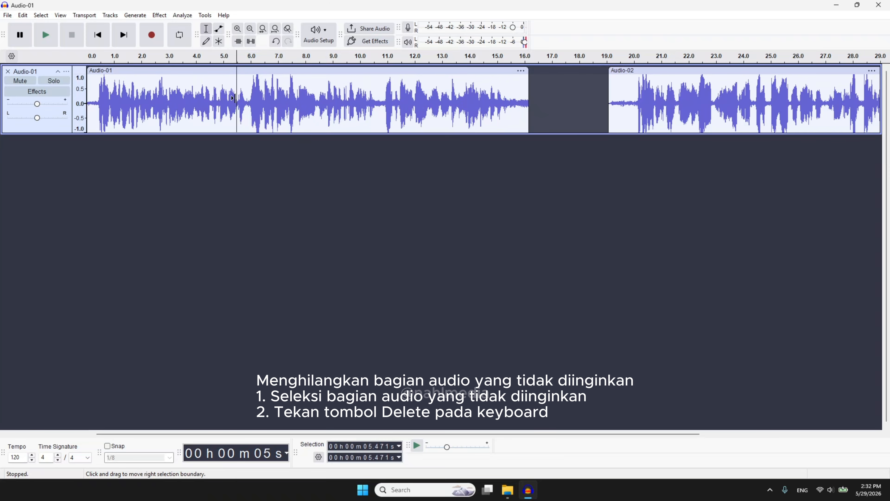
pyautogui.press('space')
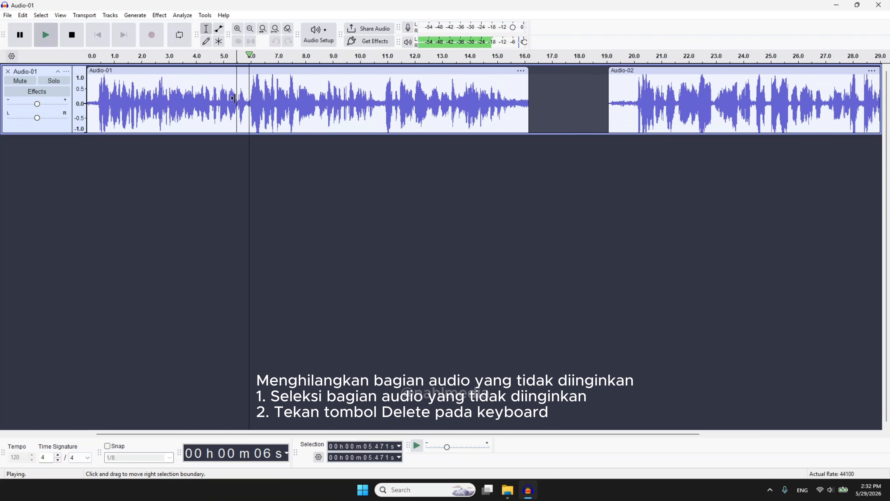
pyautogui.press('space')
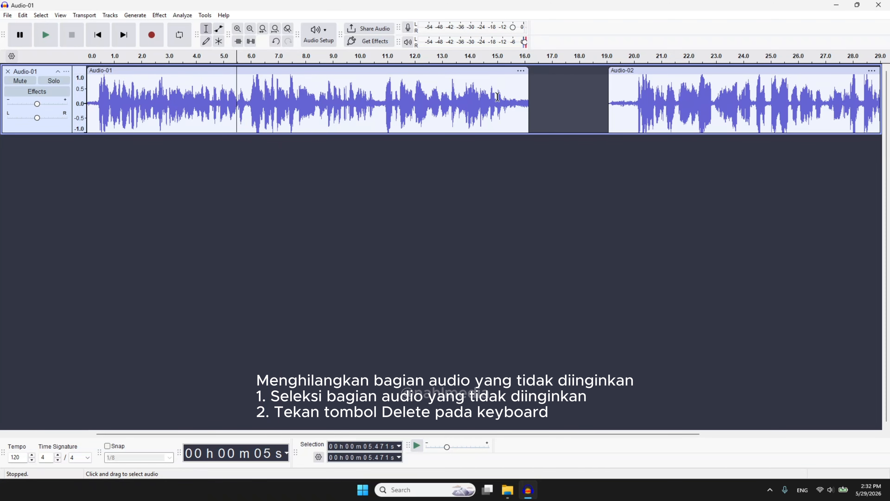
pyautogui.moveTo(631, 71); pyautogui.dragTo(553, 75)
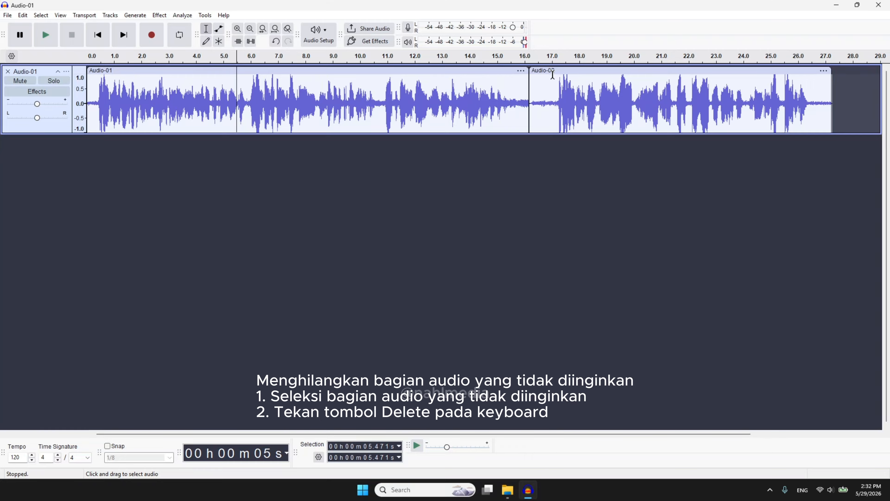
# - Delete the speech-free start of Audio-02 from about 16.16 s to 16.96 s and its ending from about 25.85 s onward
pyautogui.moveTo(551, 90); pyautogui.dragTo(530, 91)
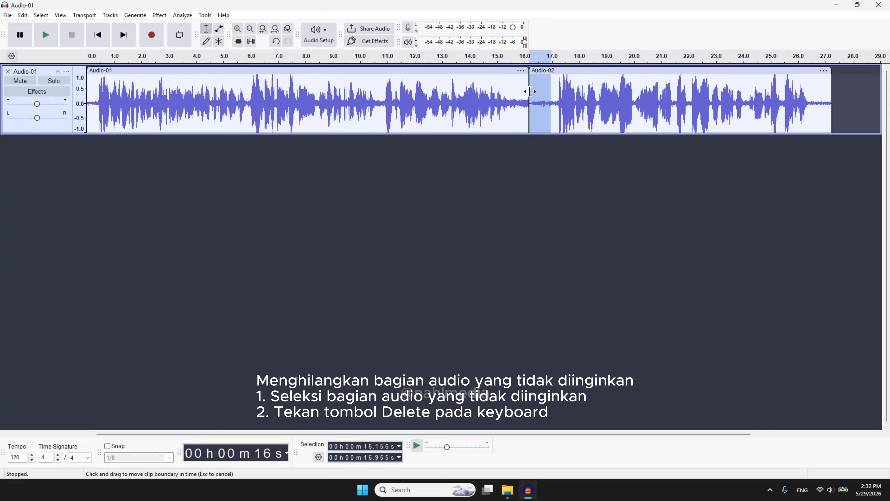
pyautogui.press('Delete')
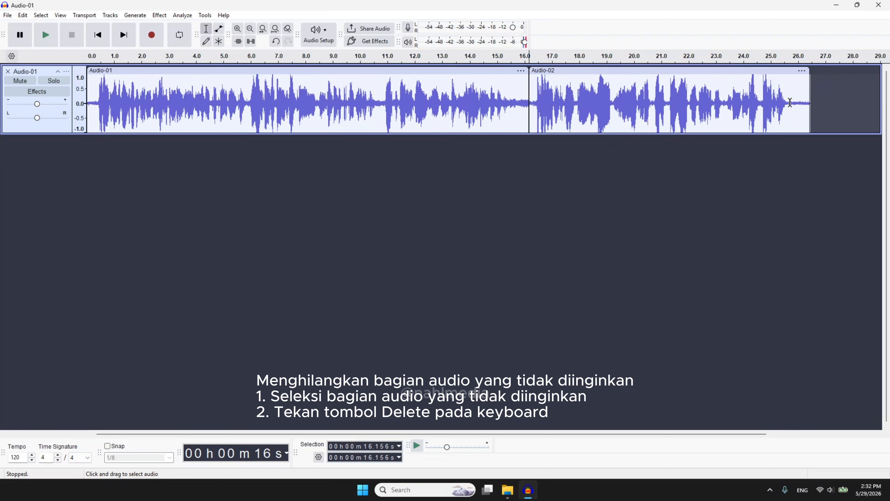
pyautogui.moveTo(794, 102); pyautogui.dragTo(811, 109)
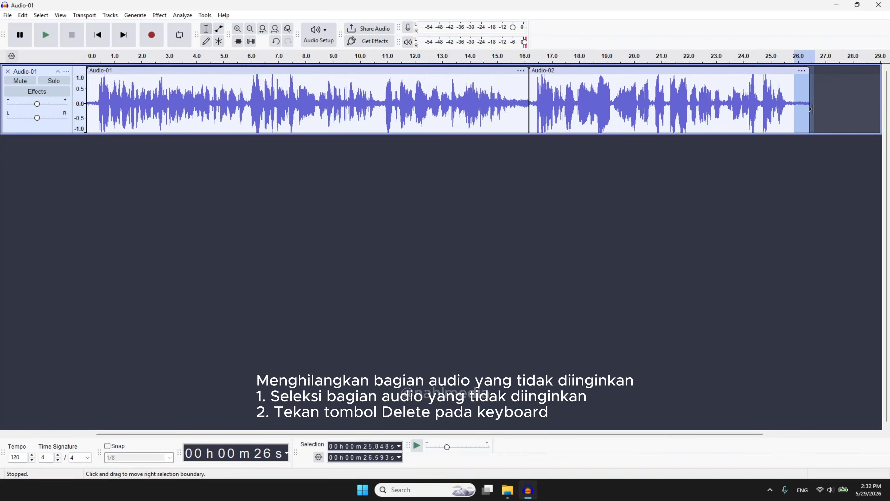
pyautogui.press('Delete')
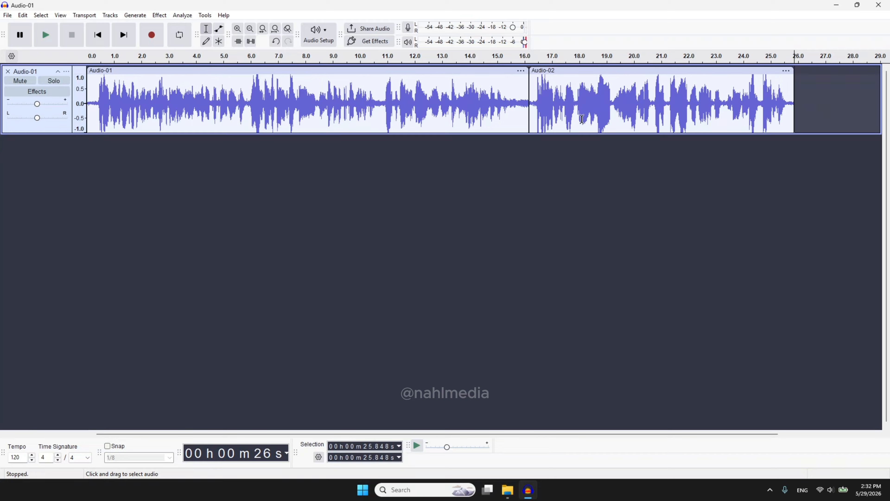
# - Save the project to the computer as PMA_Podcast in the PMA_NahlCode folder inside Music
pyautogui.click(8, 16)
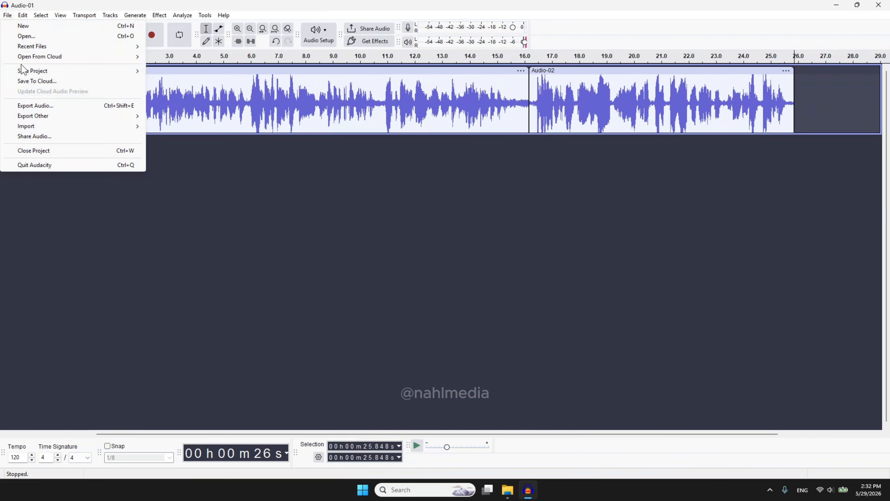
pyautogui.moveTo(138, 72)
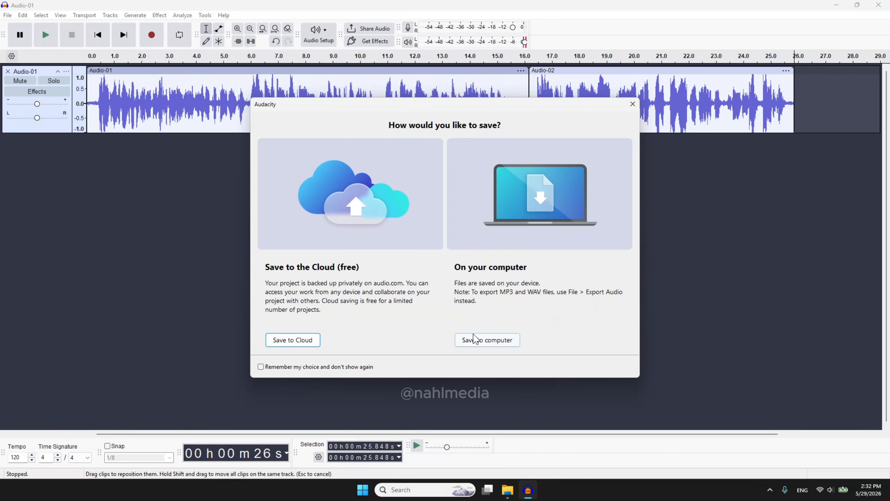
pyautogui.click(477, 349)
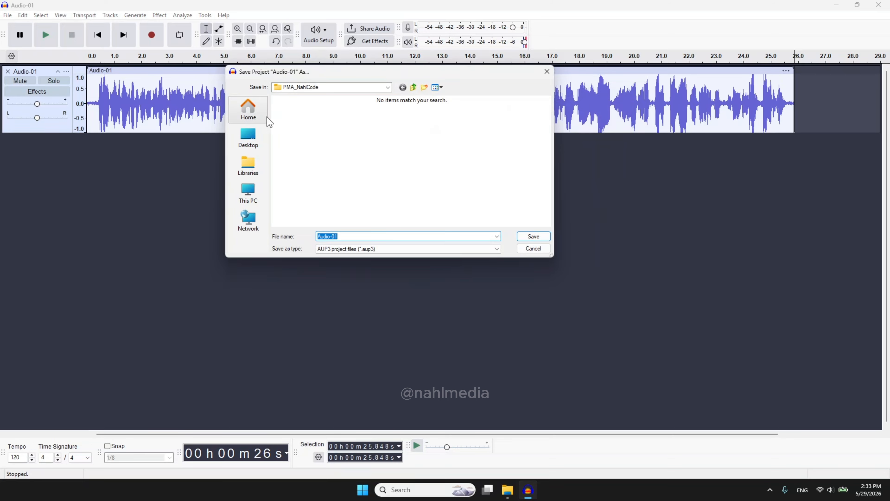
pyautogui.click(257, 114)
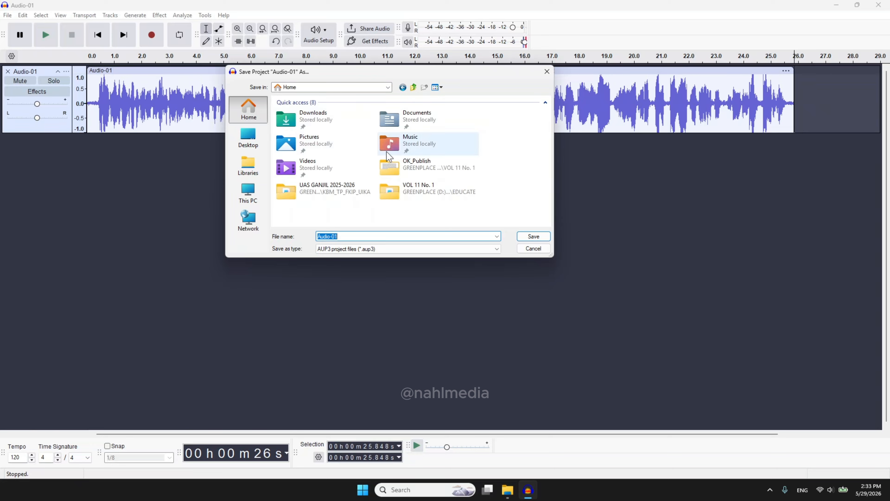
pyautogui.click(393, 147)
pyautogui.doubleClick(392, 147)
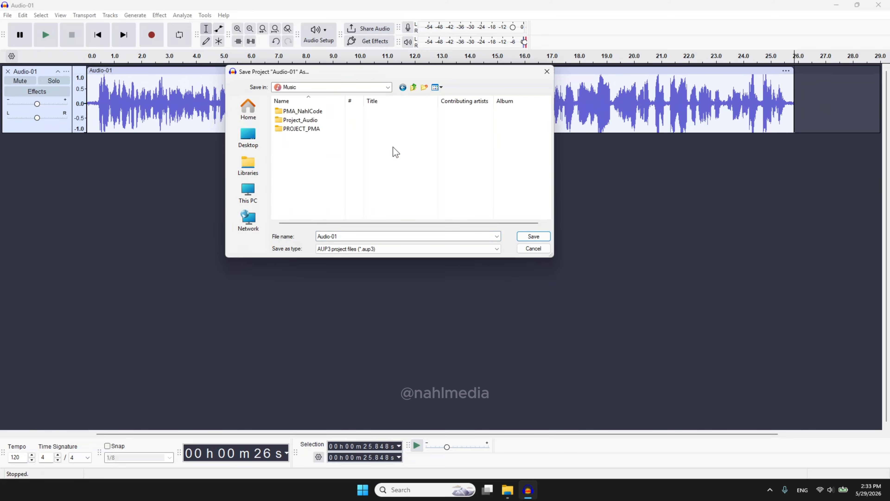
pyautogui.doubleClick(319, 115)
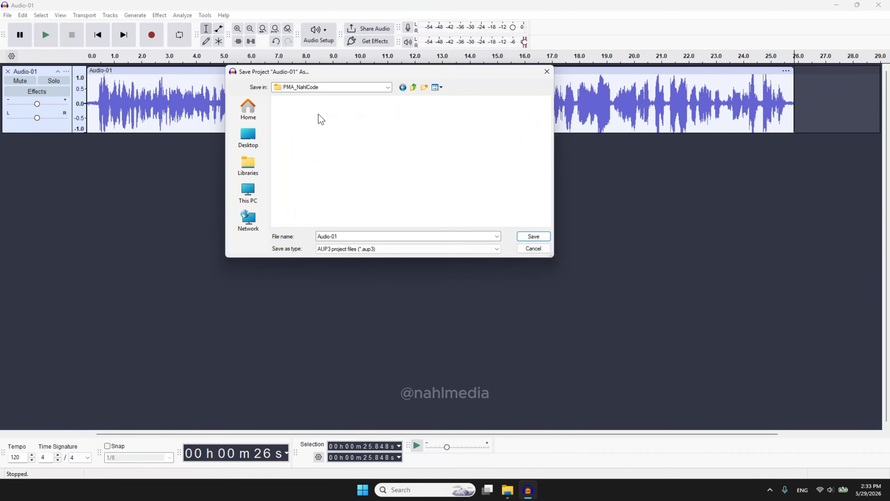
pyautogui.click(380, 236)
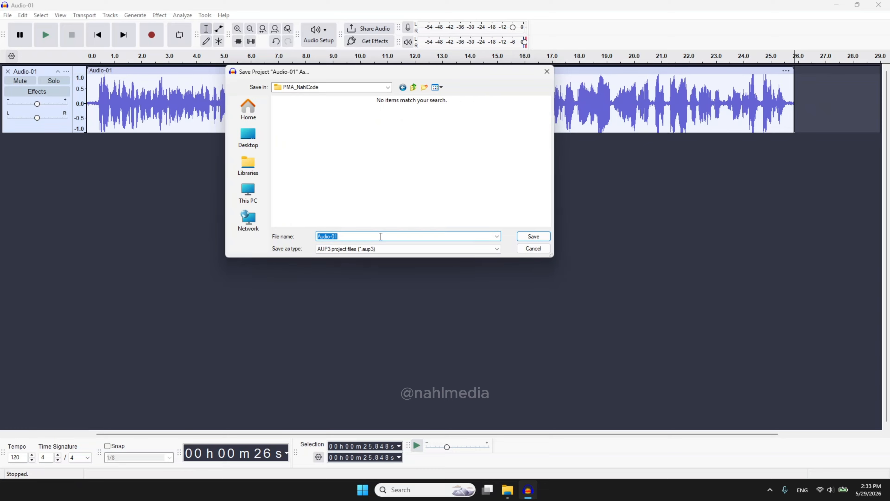
pyautogui.write('PMA_Podcast')
pyautogui.click(543, 238)
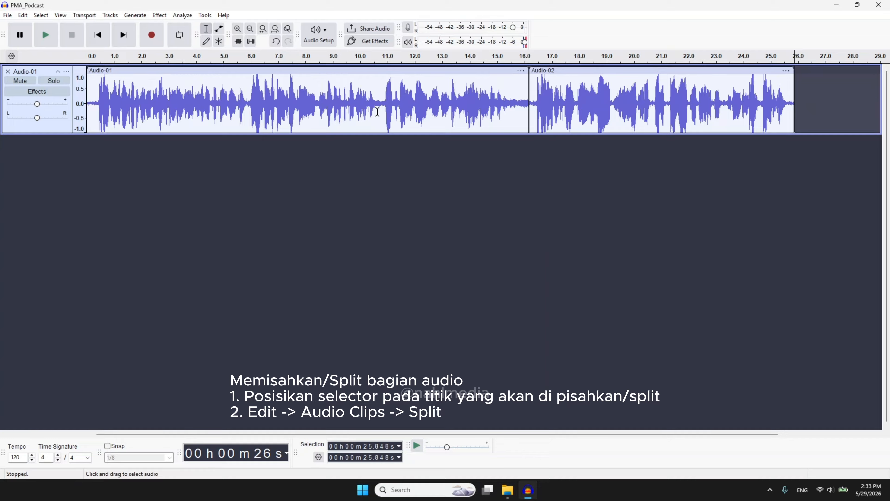
# - Split the Audio-01 clip at about 10.76 s, in the quiet gap before the next spoken passage
pyautogui.moveTo(375, 94); pyautogui.dragTo(422, 96)
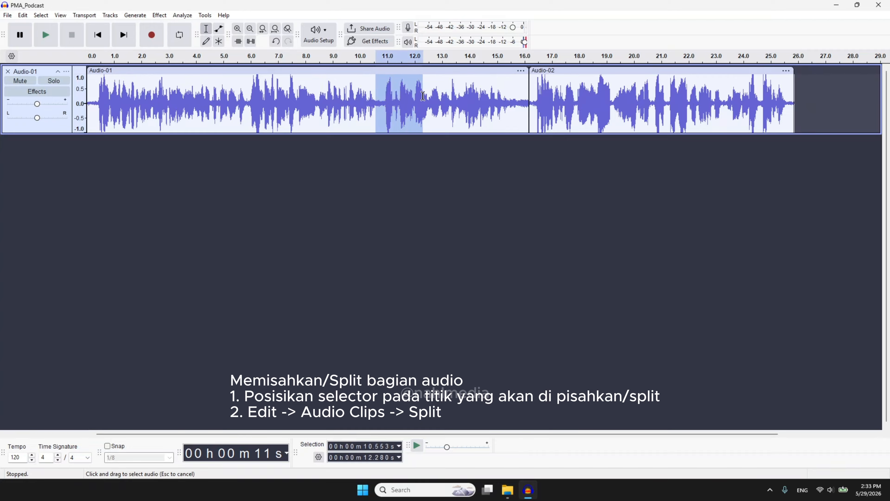
pyautogui.click(381, 75)
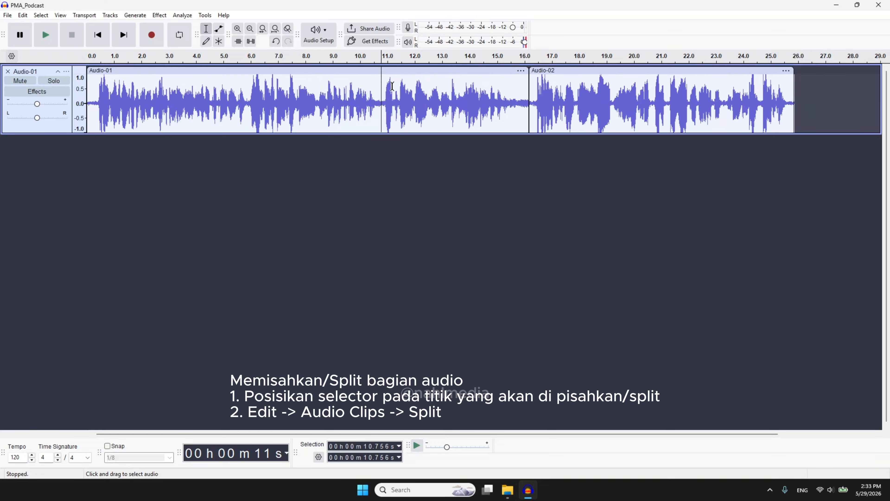
pyautogui.click(378, 90)
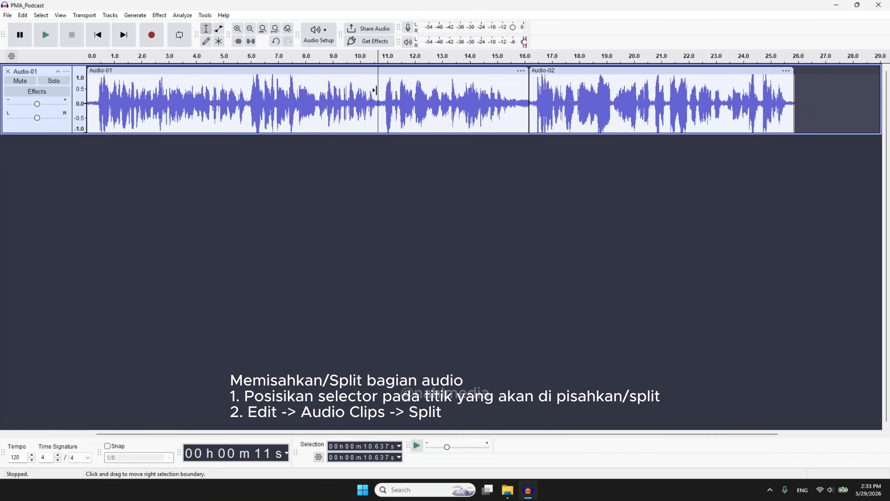
pyautogui.click(380, 90)
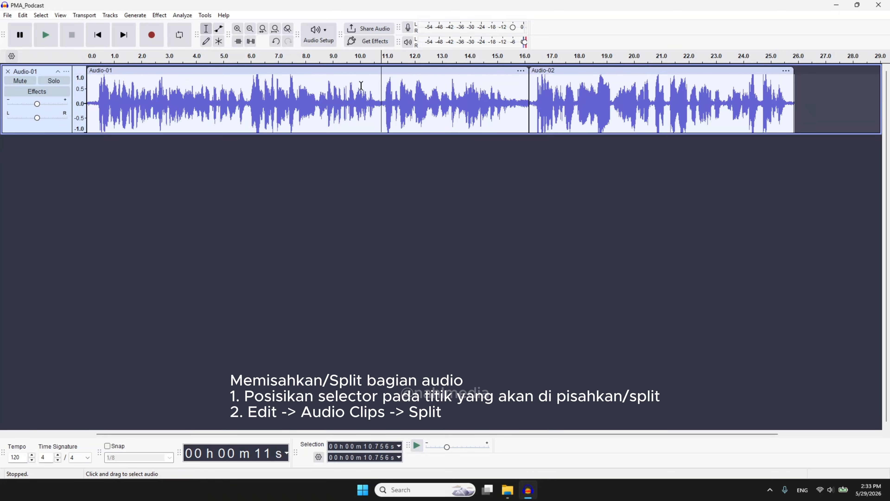
pyautogui.click(26, 16)
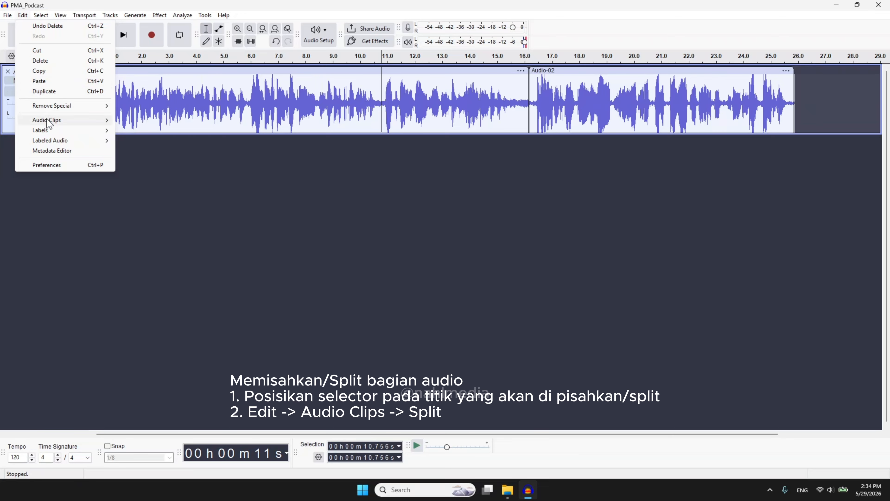
pyautogui.moveTo(49, 122)
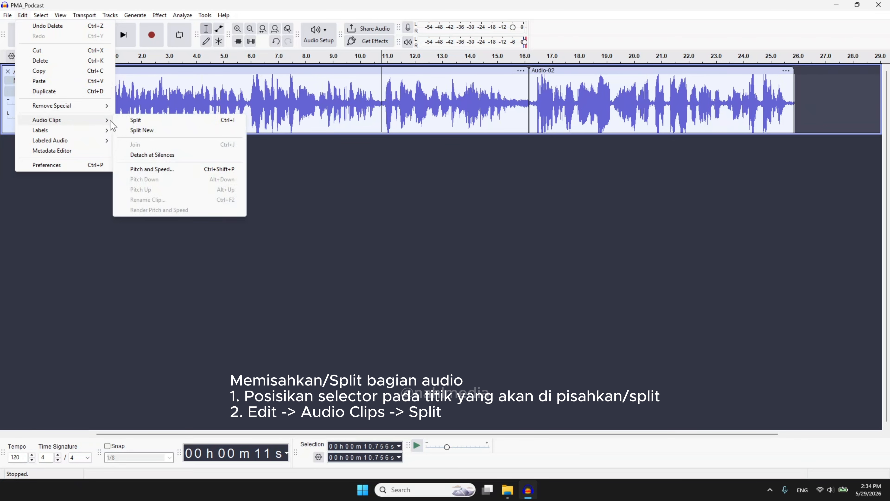
pyautogui.click(131, 121)
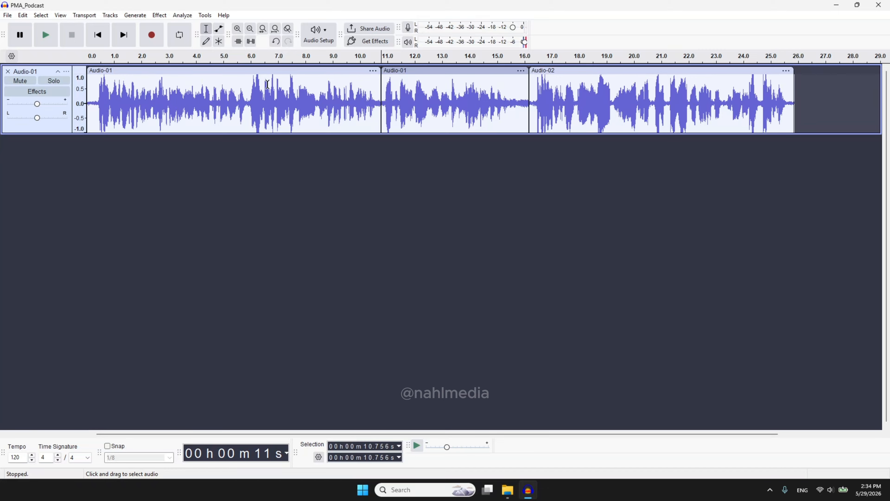
# - Import the audio file music-from-bensound-hearty from the PMA_NahlCode folder into the project
pyautogui.click(7, 15)
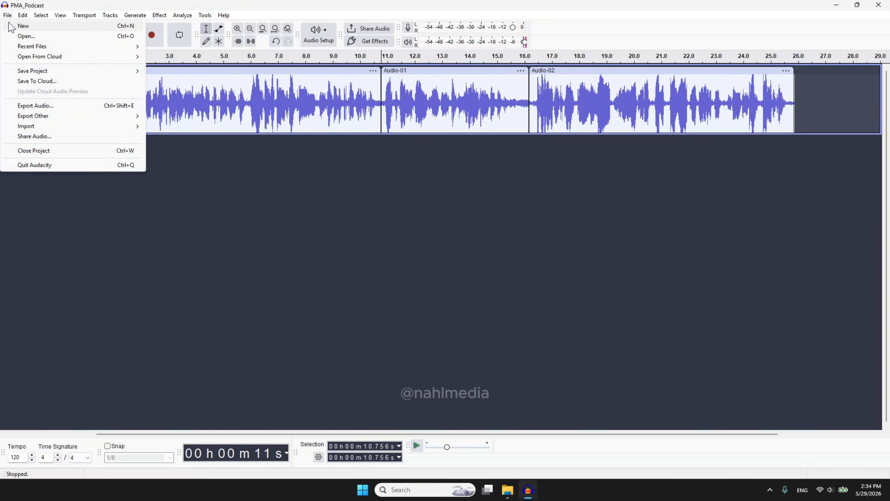
pyautogui.moveTo(33, 125)
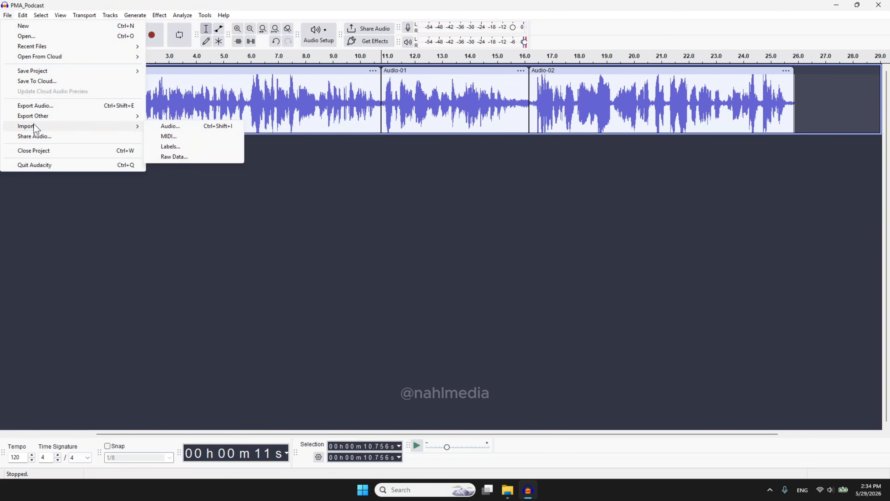
pyautogui.click(158, 129)
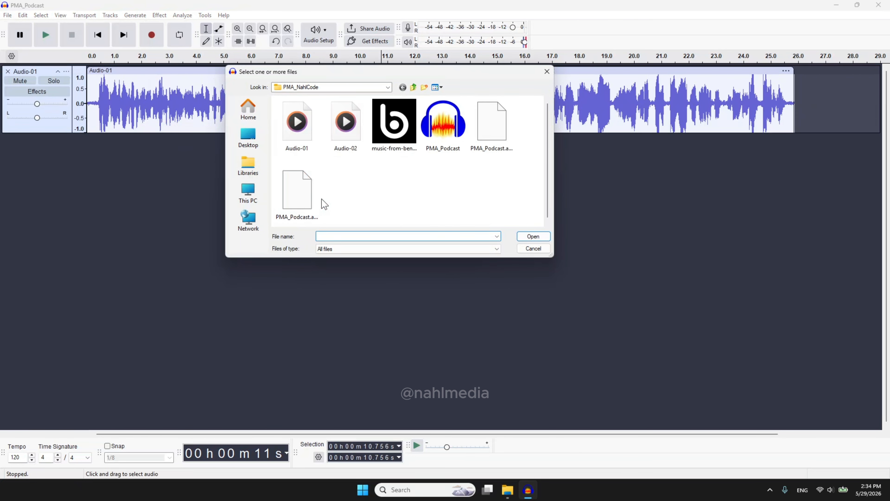
pyautogui.click(398, 138)
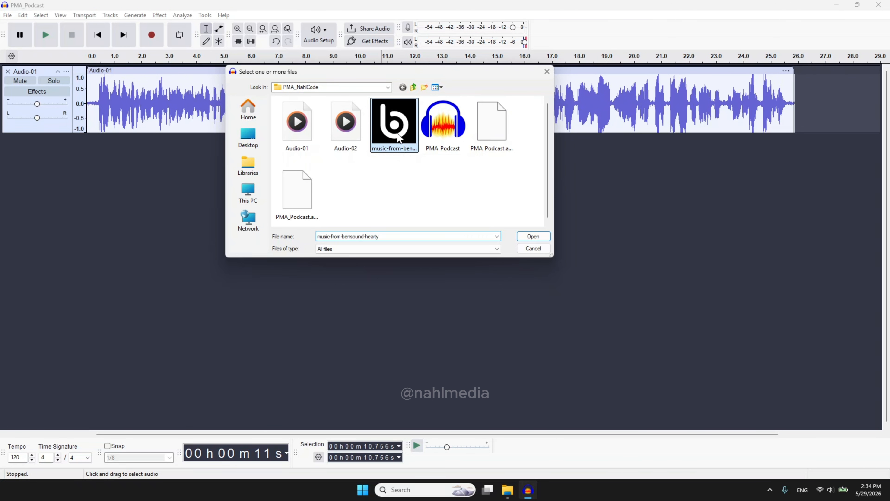
pyautogui.click(532, 237)
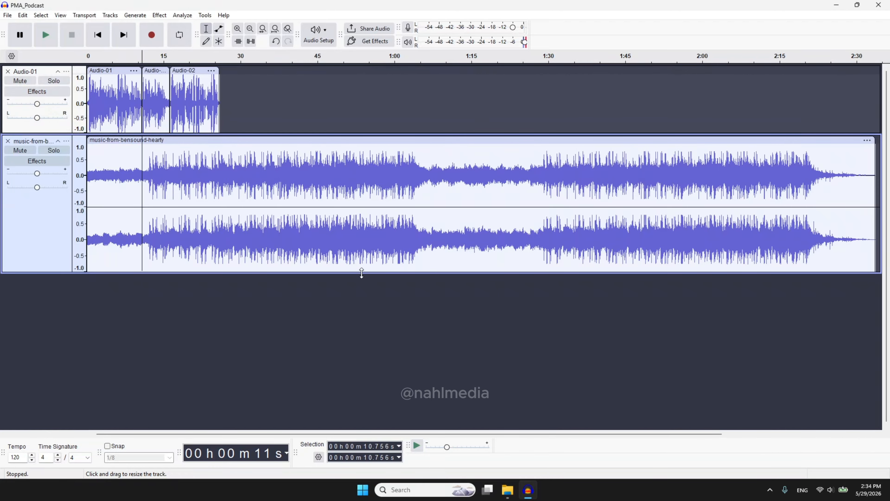
# - Split the music clip at about 1:05.67 and move its second part about 6 s later on the track
pyautogui.click(382, 195)
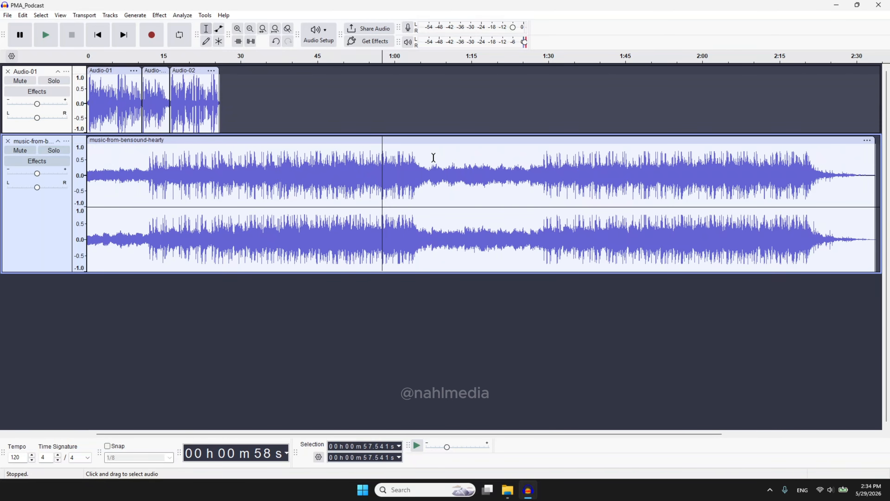
pyautogui.click(434, 156)
pyautogui.click(423, 162)
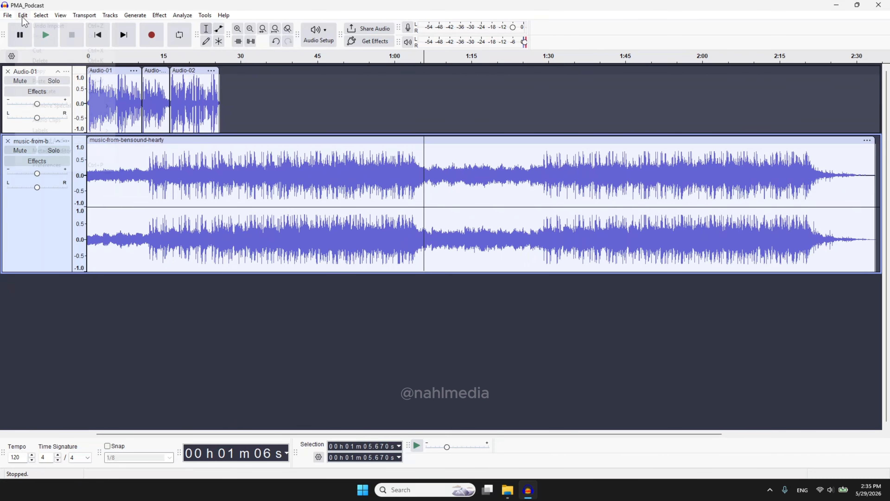
pyautogui.click(23, 16)
pyautogui.moveTo(41, 123)
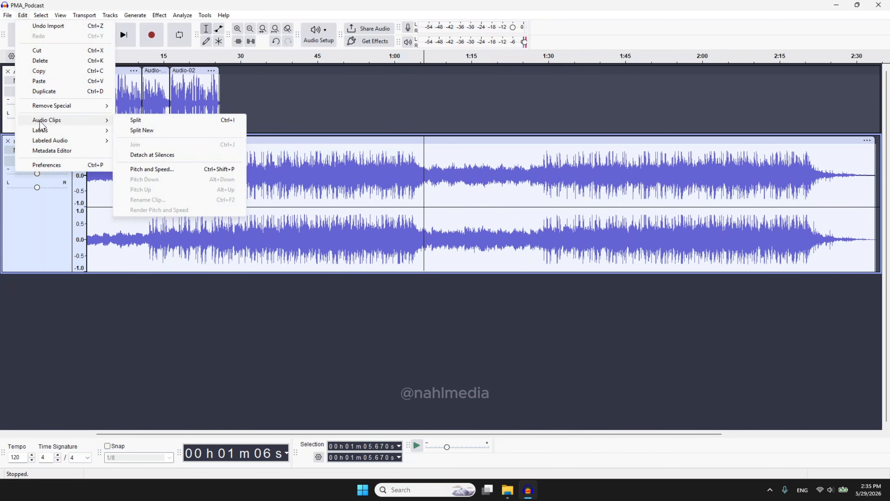
pyautogui.click(133, 122)
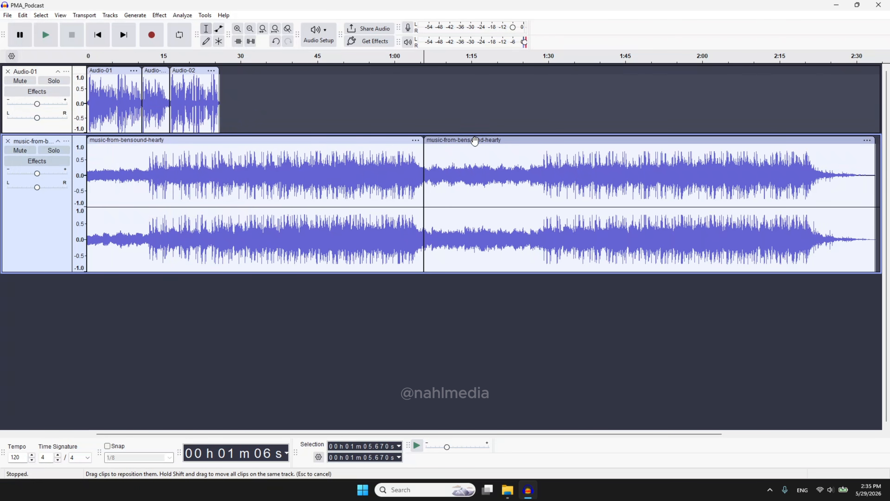
pyautogui.moveTo(474, 141); pyautogui.dragTo(506, 141)
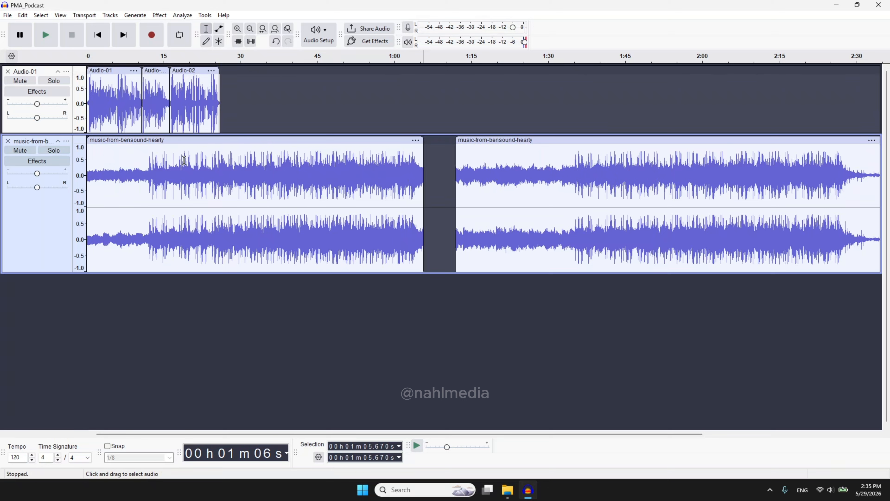
# - Select the passage of the first music clip from about 36.86 s to 1:05.04 for trimming
pyautogui.click(211, 160)
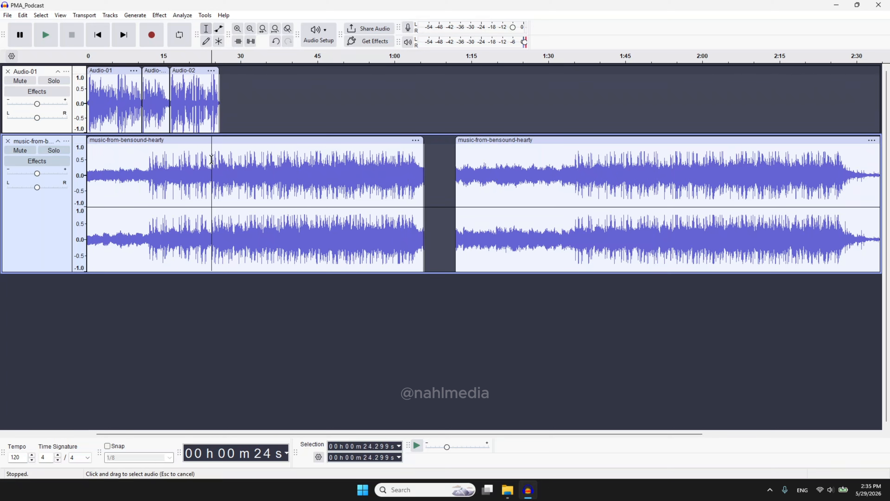
pyautogui.moveTo(276, 165); pyautogui.dragTo(420, 171)
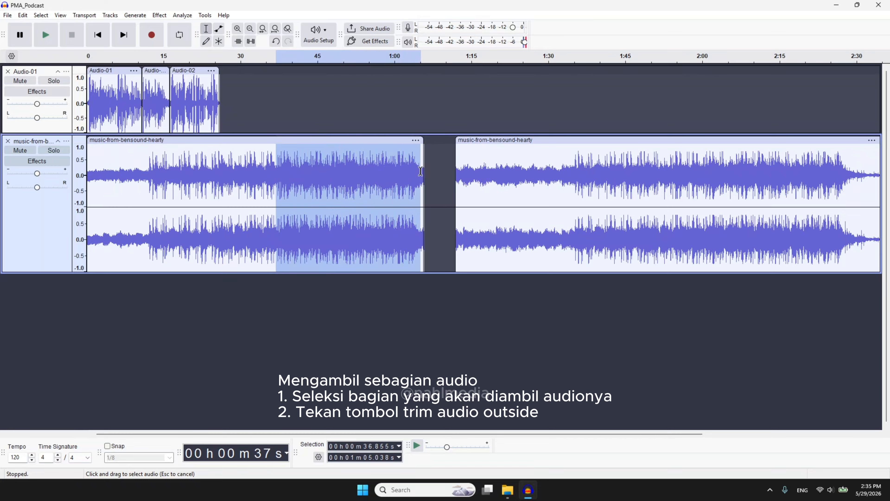
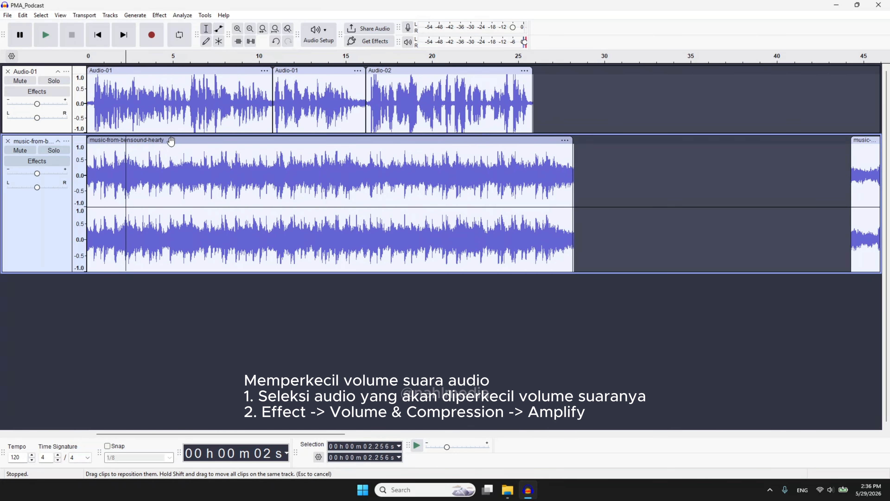
# - Lower the volume of the music clip at the track's start by applying Amplify with -15 dB
pyautogui.click(171, 142)
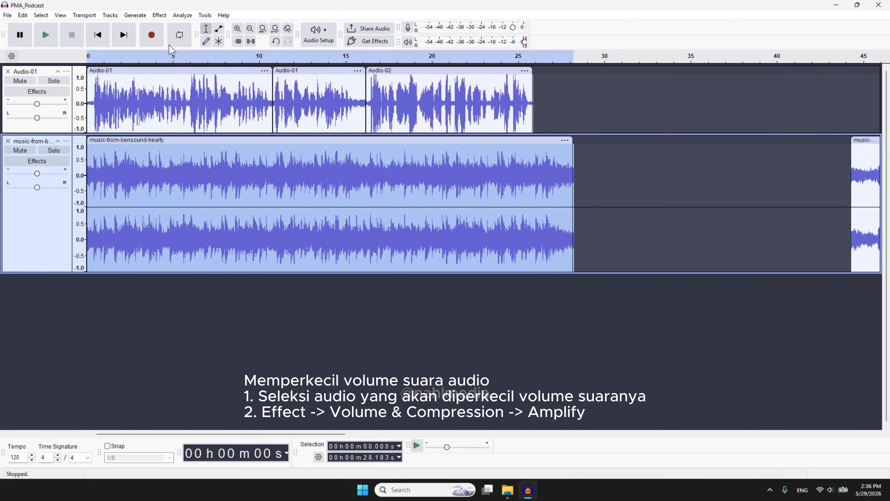
pyautogui.click(160, 15)
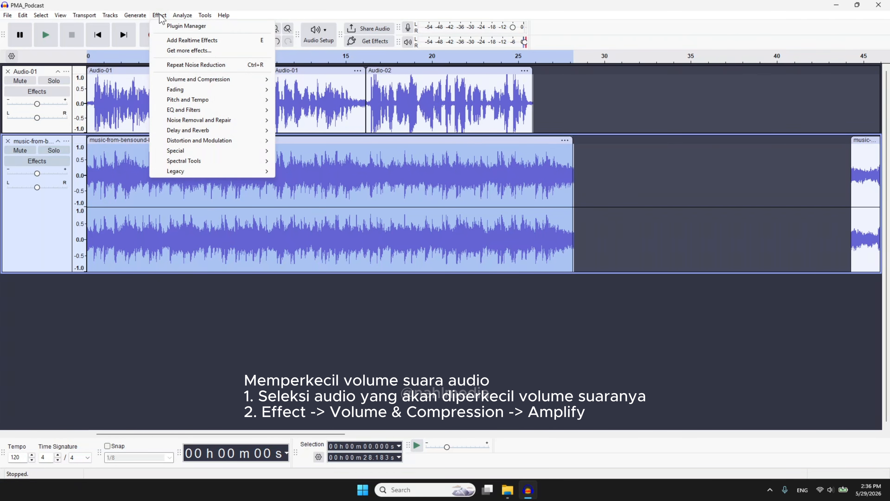
pyautogui.moveTo(179, 84)
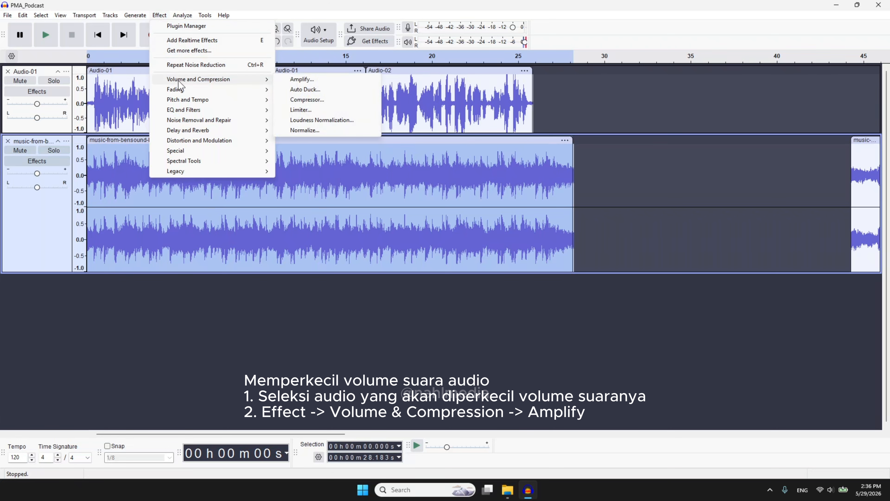
pyautogui.click(295, 81)
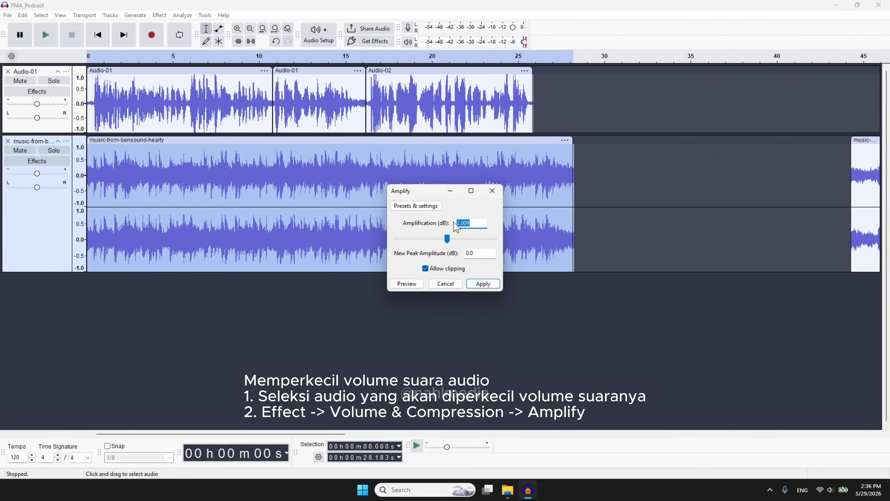
pyautogui.click(446, 242)
pyautogui.moveTo(446, 241); pyautogui.dragTo(431, 245)
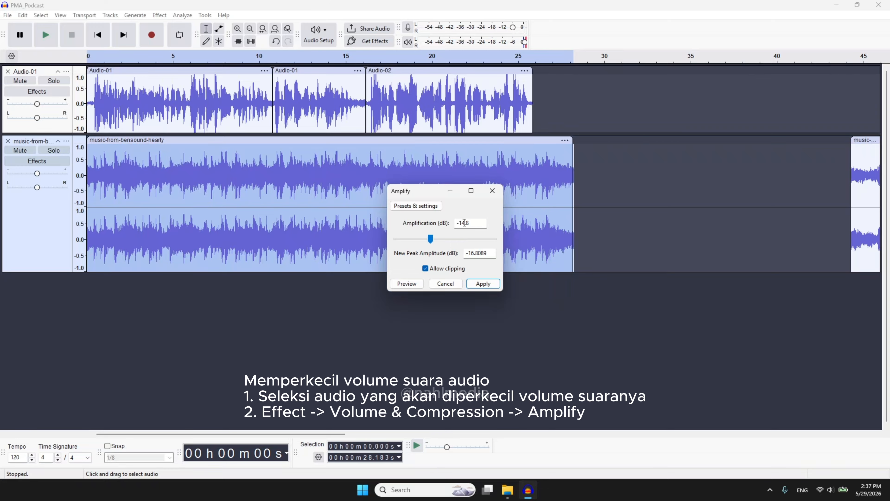
pyautogui.moveTo(462, 223); pyautogui.dragTo(480, 227)
pyautogui.press('BackSpace')
pyautogui.write('5')
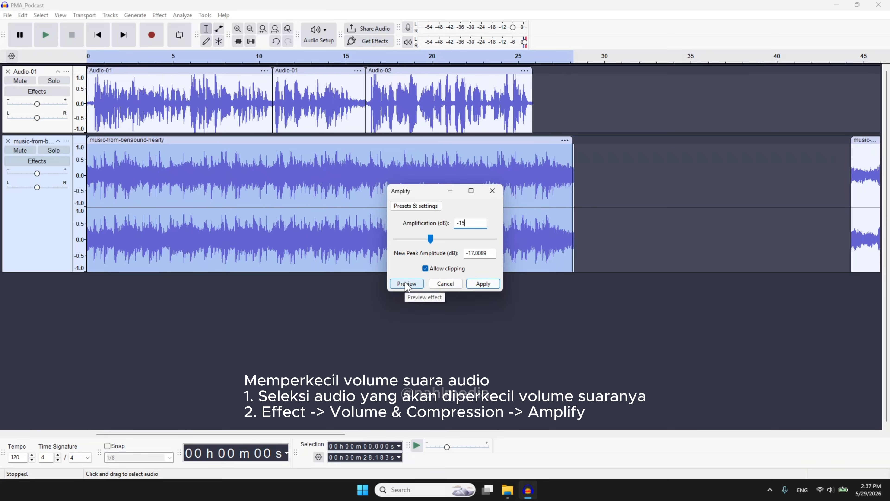
pyautogui.click(481, 284)
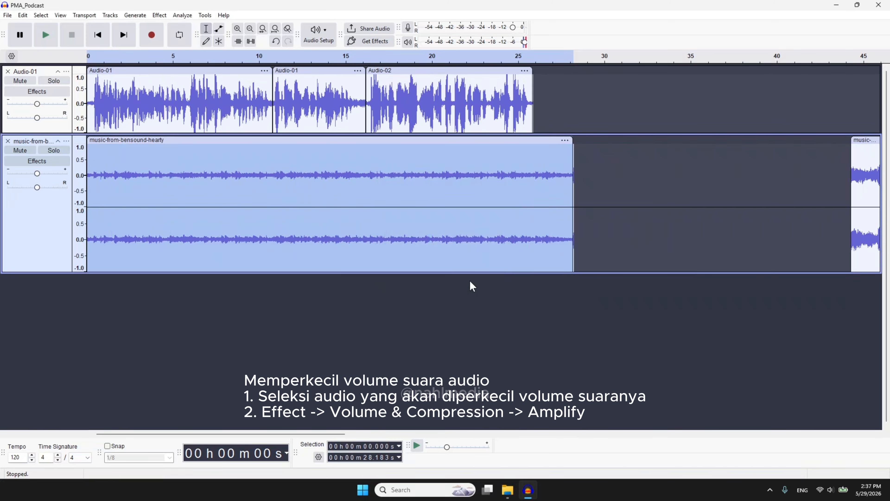
# - Play the voice and music together from about 3.25 s and again from the beginning to check the balance
pyautogui.click(143, 108)
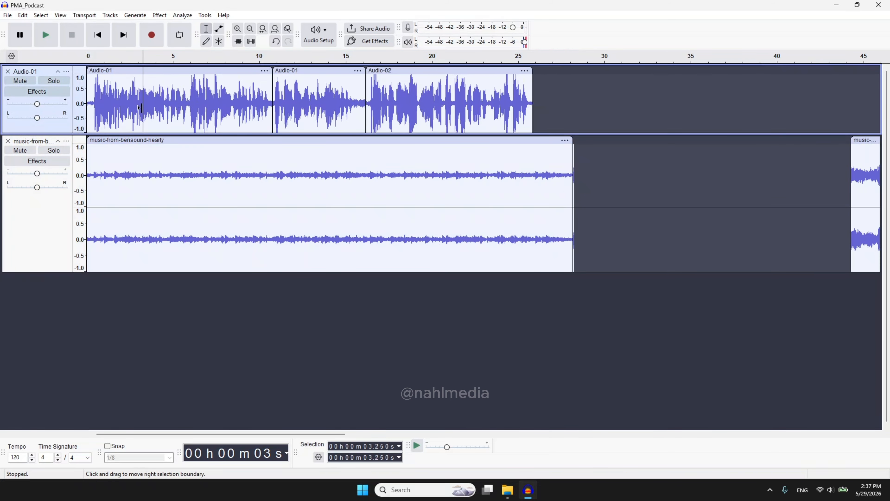
pyautogui.press('space')
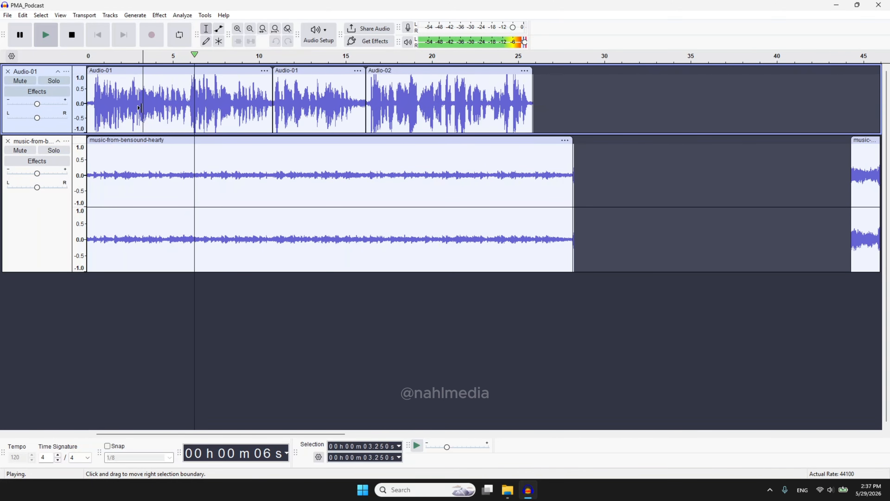
pyautogui.press('space')
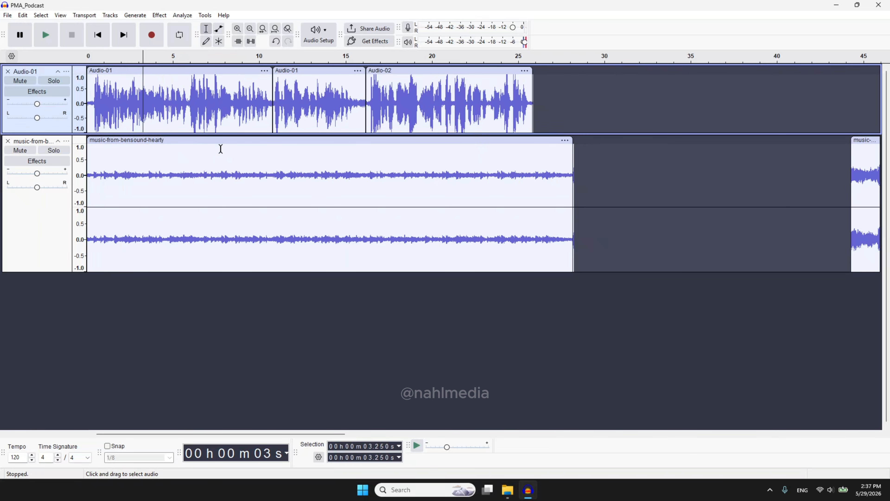
pyautogui.click(84, 101)
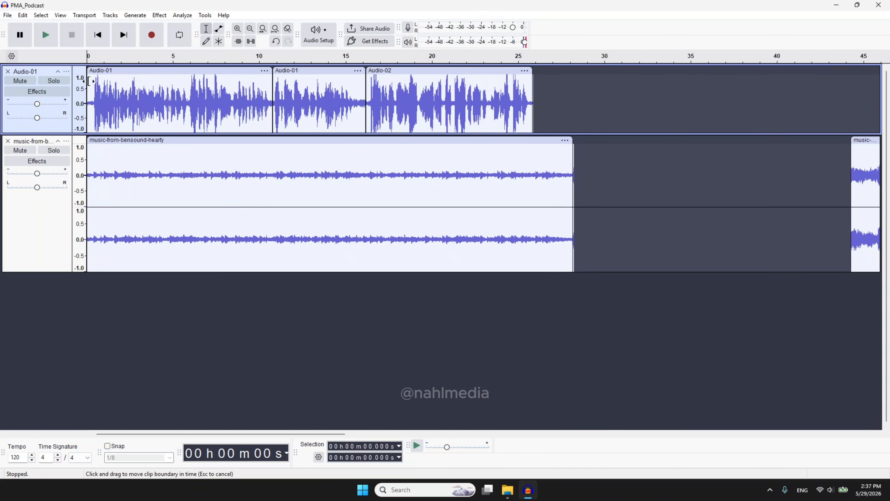
pyautogui.press('space')
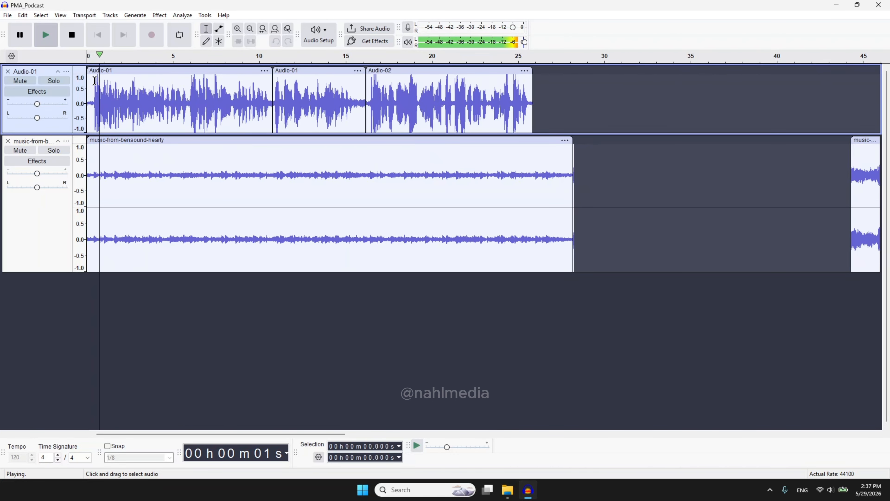
pyautogui.press('space')
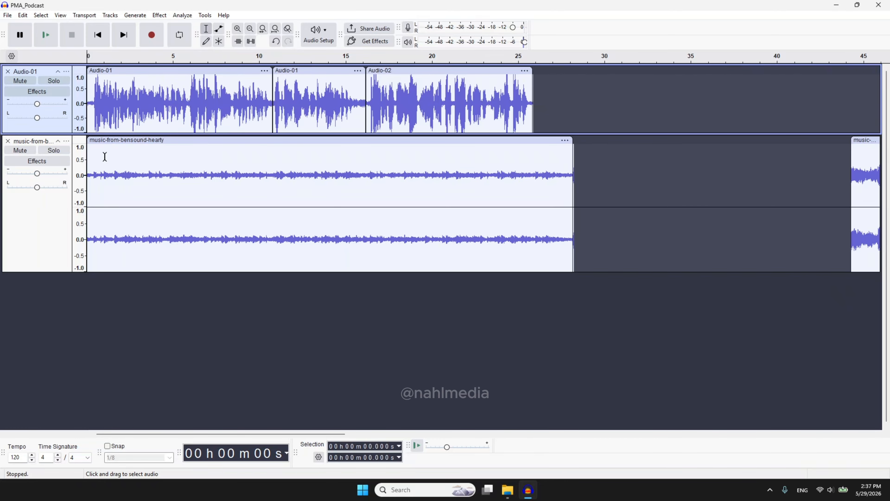
# - Select the first 0.513 s or so of the background music clip and apply Fade In to it
pyautogui.keyDown('ctrl'); pyautogui.scroll(2, 104, 157); pyautogui.keyUp('ctrl')
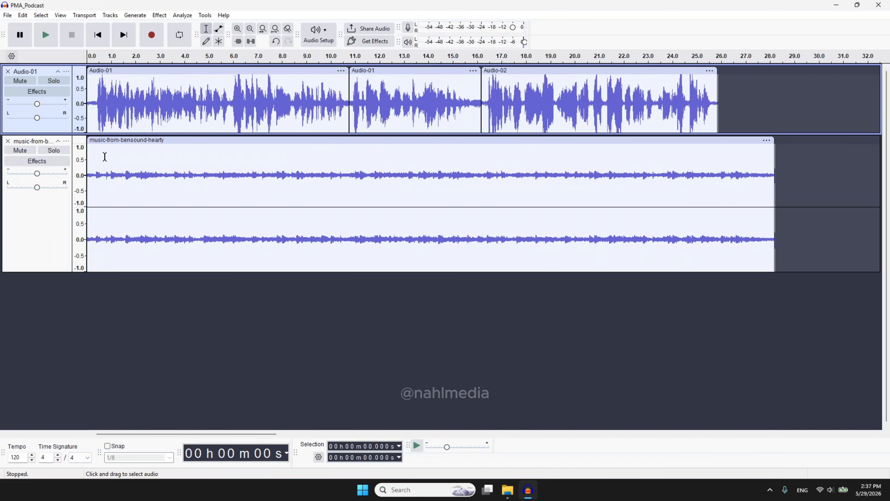
pyautogui.click(99, 170)
pyautogui.moveTo(98, 170); pyautogui.dragTo(89, 169)
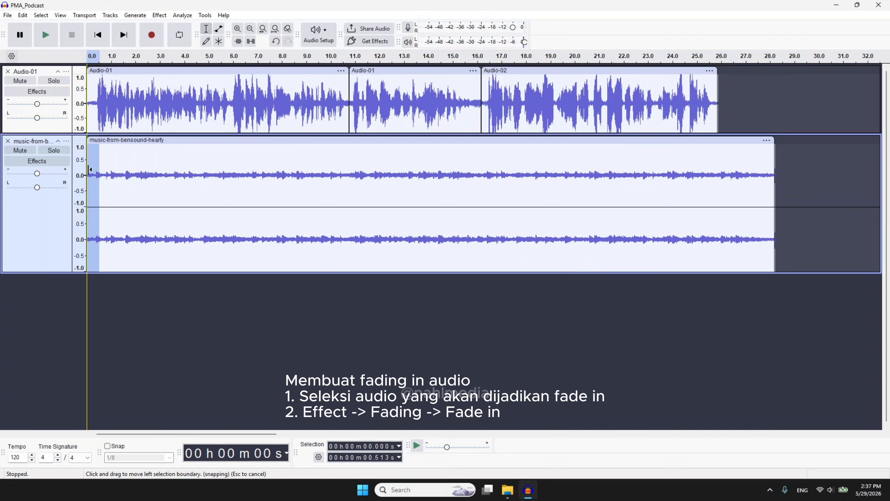
pyautogui.moveTo(91, 170); pyautogui.dragTo(90, 167)
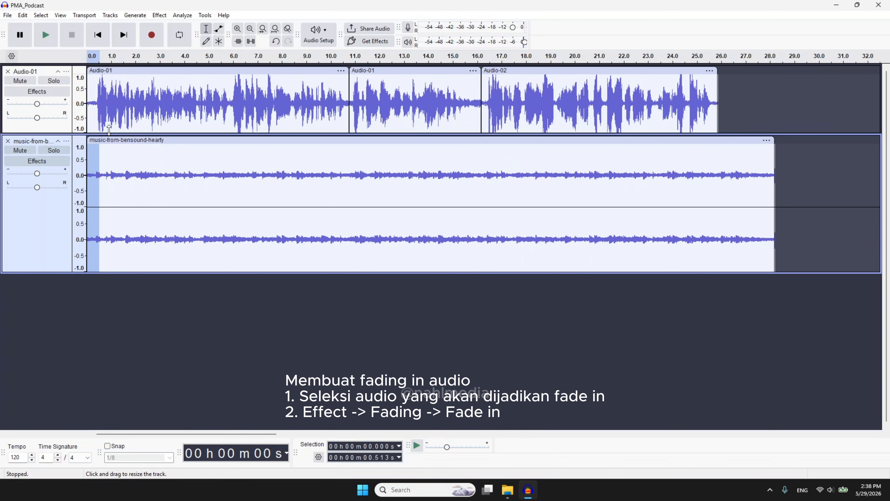
pyautogui.click(159, 15)
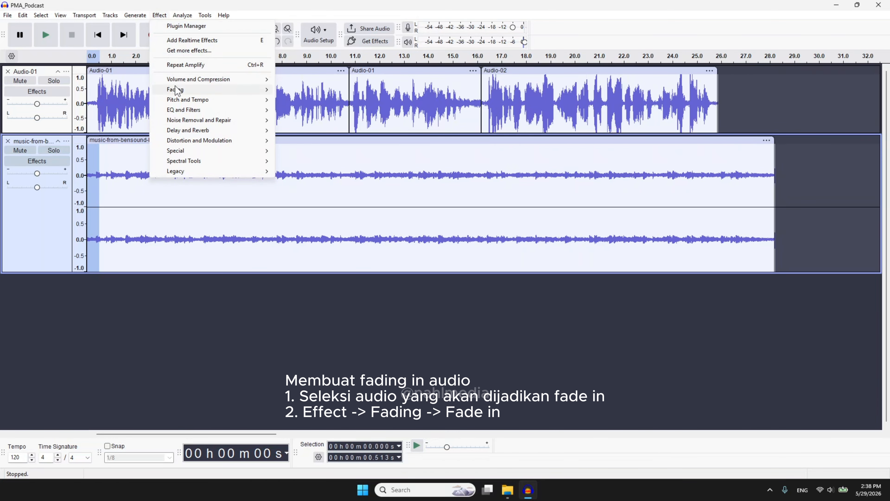
pyautogui.moveTo(177, 90)
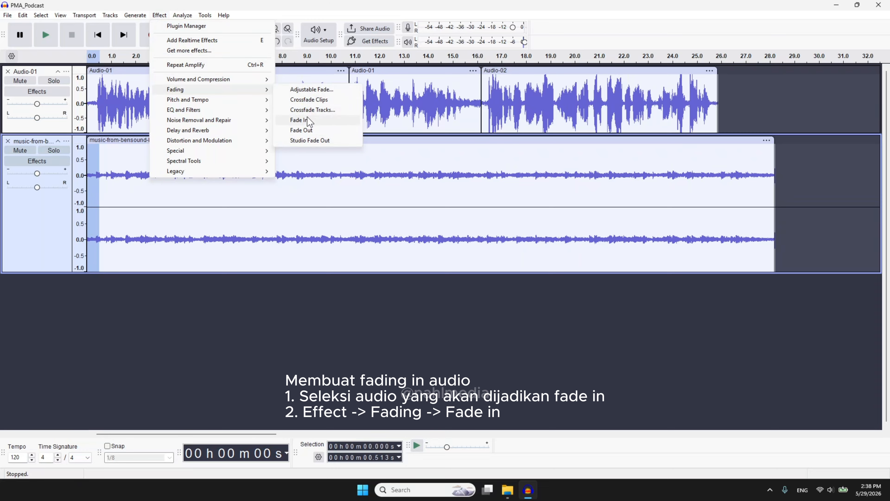
pyautogui.click(298, 119)
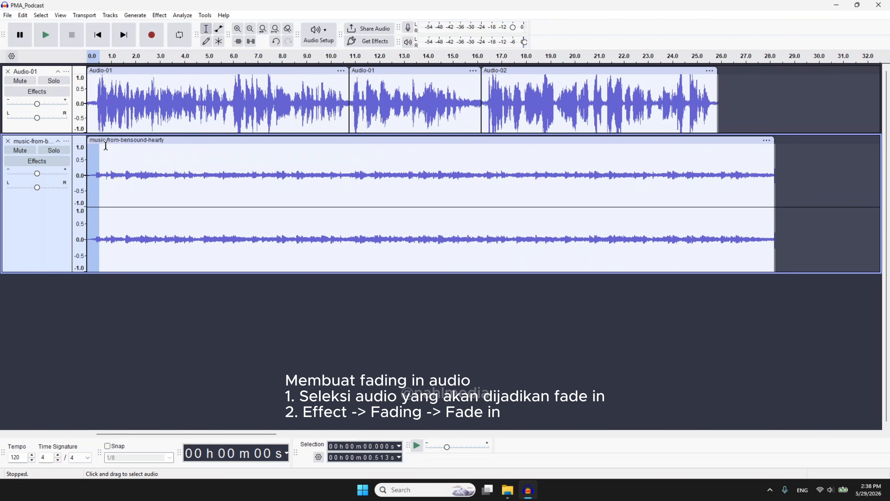
# - Play the voice and music together from about 0.19 s to check the fade-in
pyautogui.click(89, 135)
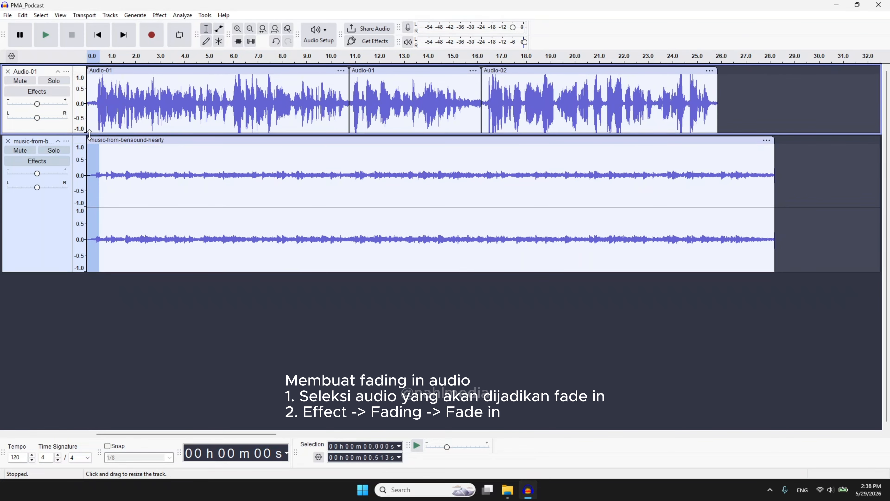
pyautogui.click(90, 82)
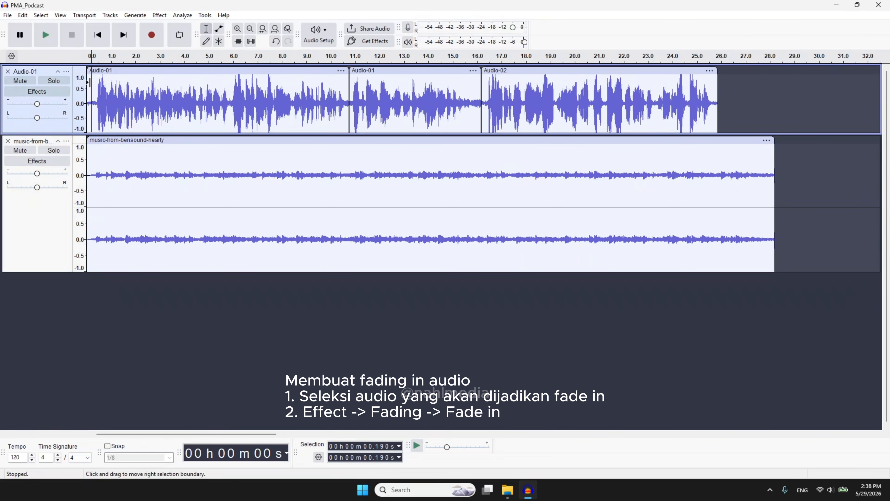
pyautogui.press('space')
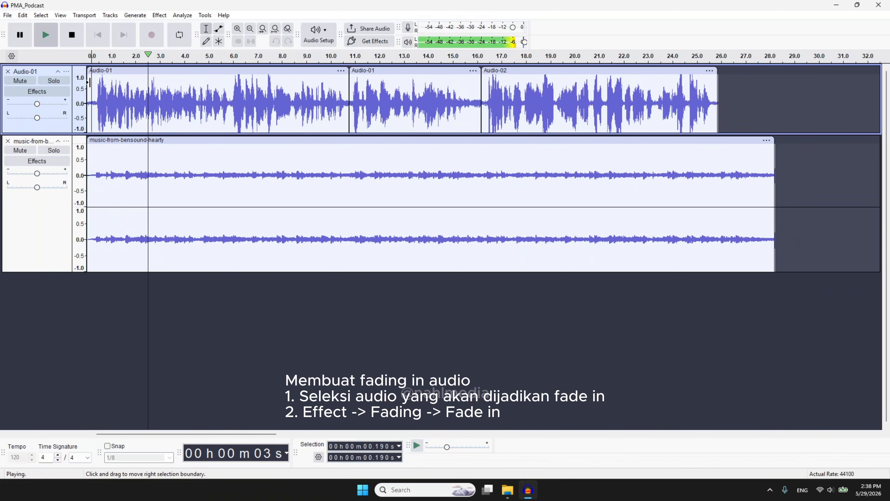
pyautogui.press('space')
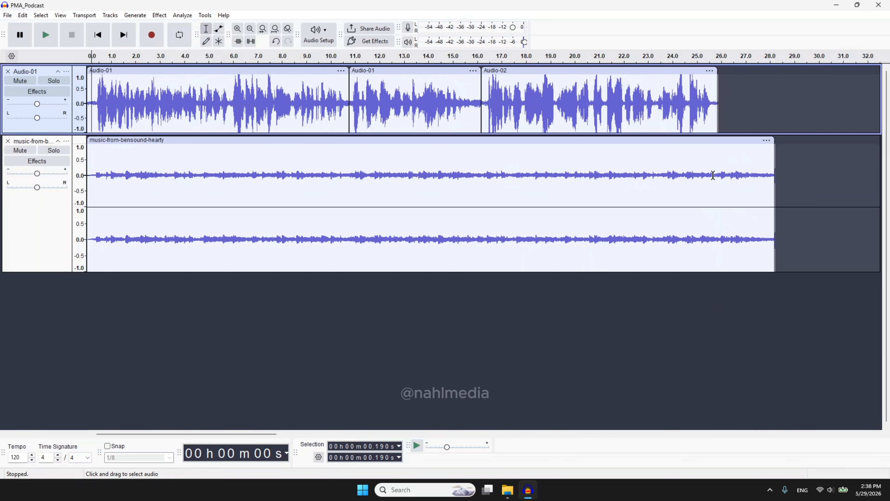
# - Apply Fade Out to the end of the first music clip, from about 25.03 s to 28.18 s
pyautogui.moveTo(697, 180); pyautogui.dragTo(772, 185)
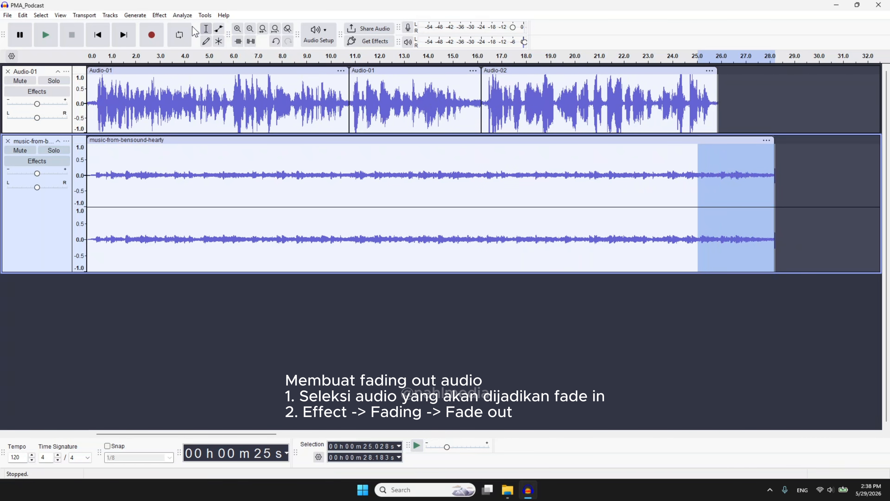
pyautogui.click(159, 16)
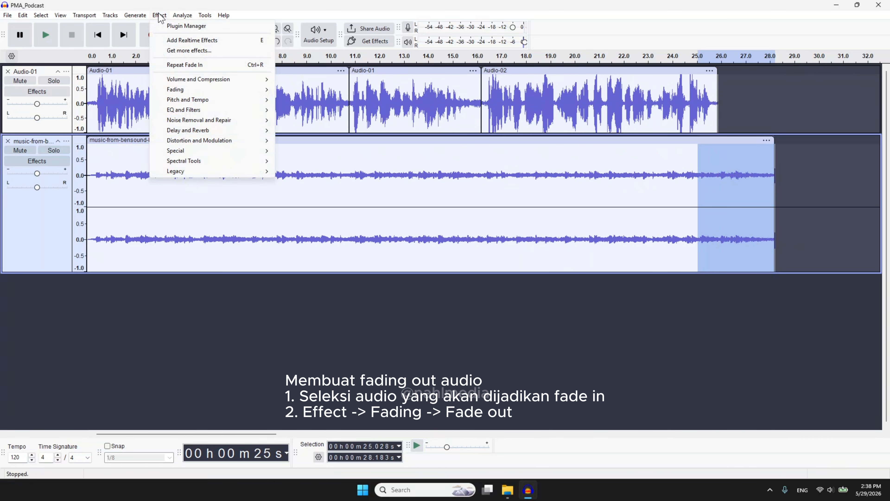
pyautogui.moveTo(174, 92)
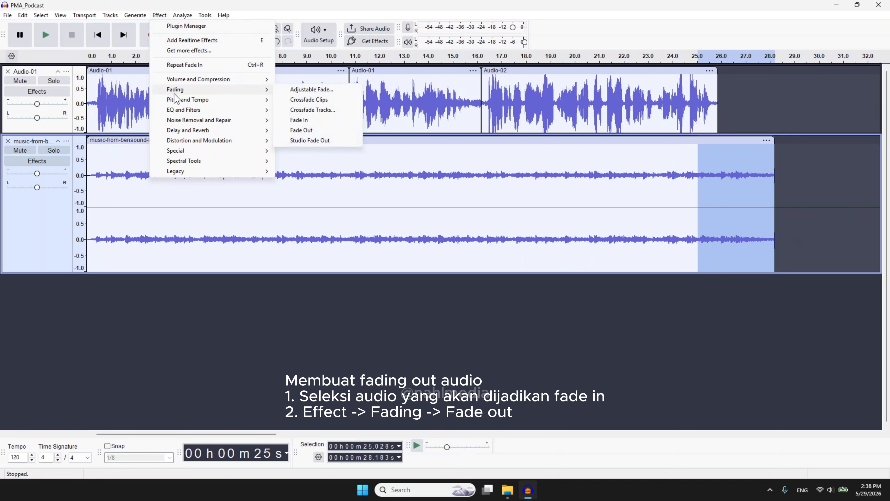
pyautogui.click(308, 131)
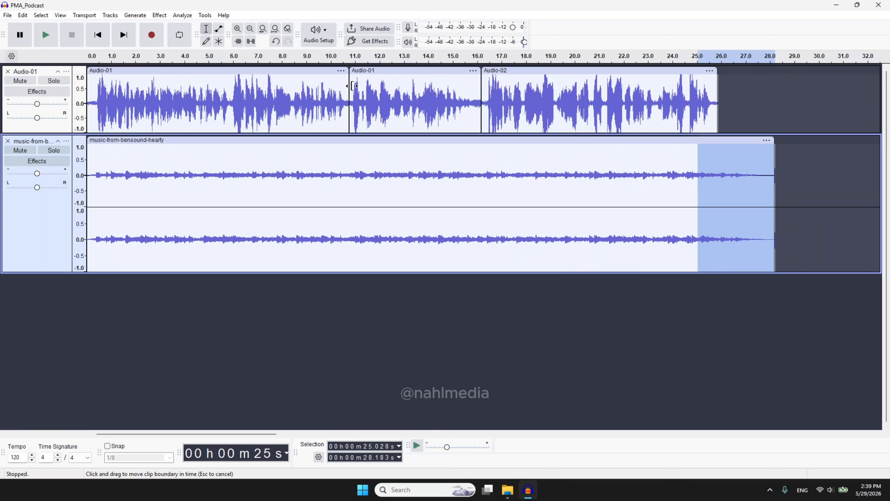
# - Move the second voice clip to about 12.8 s, leaving a gap after the first, and place Audio-02 directly behind it
pyautogui.moveTo(498, 72); pyautogui.dragTo(588, 73)
pyautogui.moveTo(414, 72); pyautogui.dragTo(466, 72)
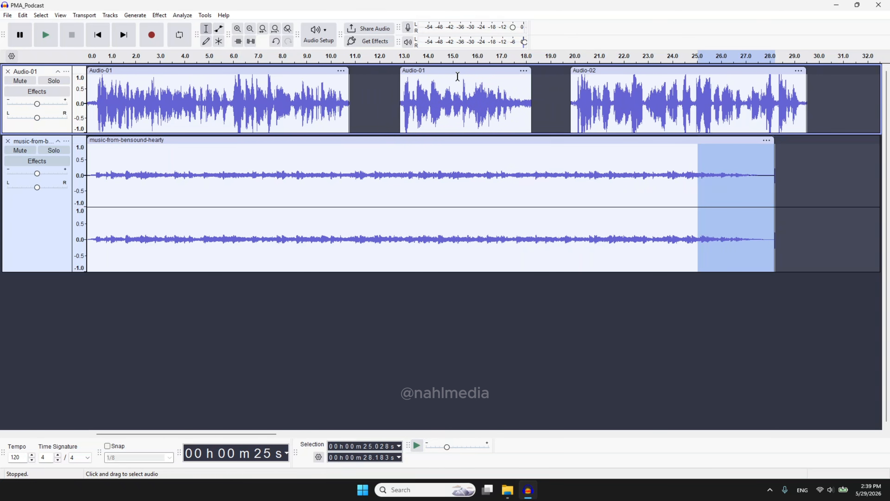
pyautogui.moveTo(582, 72); pyautogui.dragTo(543, 78)
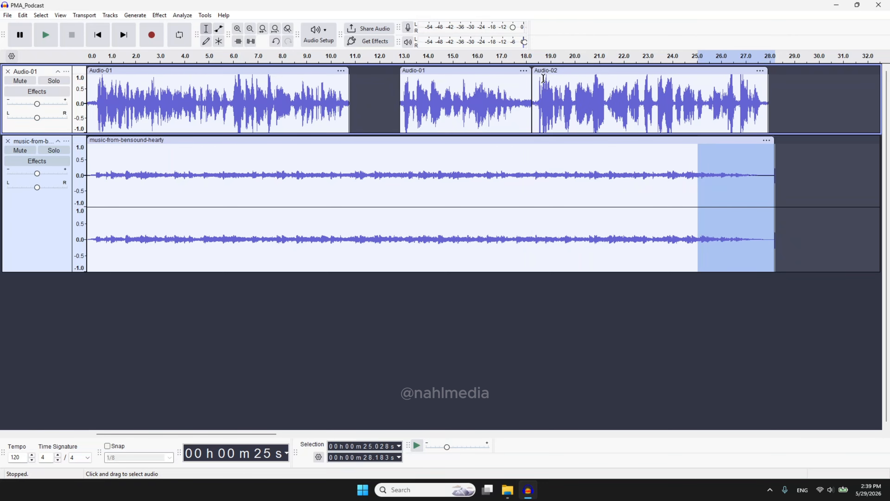
# - Move the second, louder music clip back to about 28.3 s, just after the faded-out music clip
pyautogui.hscroll(5, 680, 318)
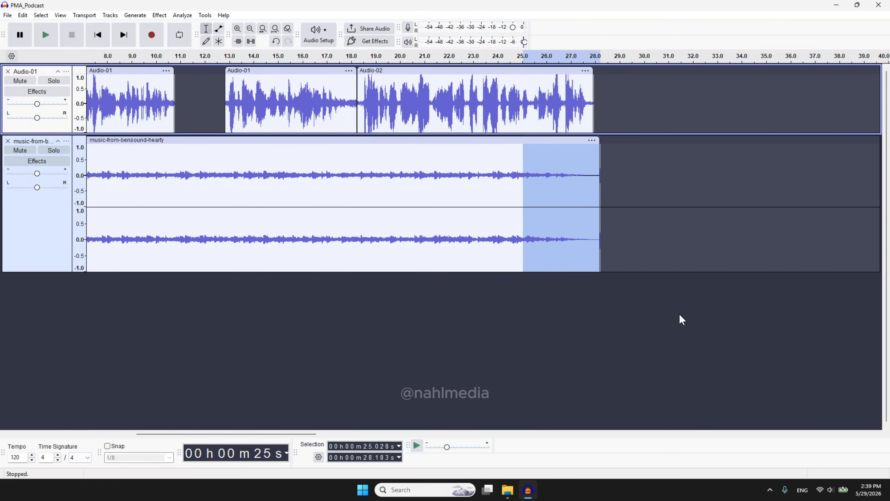
pyautogui.hscroll(6, 680, 318)
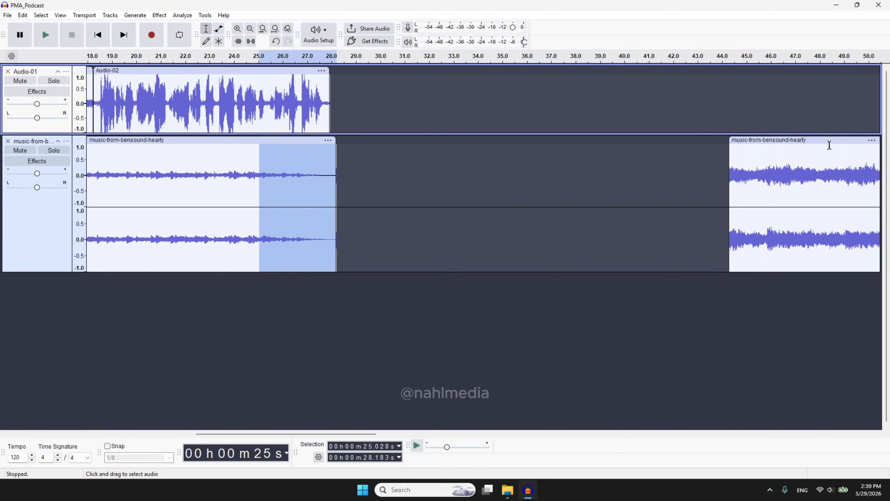
pyautogui.moveTo(829, 145); pyautogui.dragTo(434, 285)
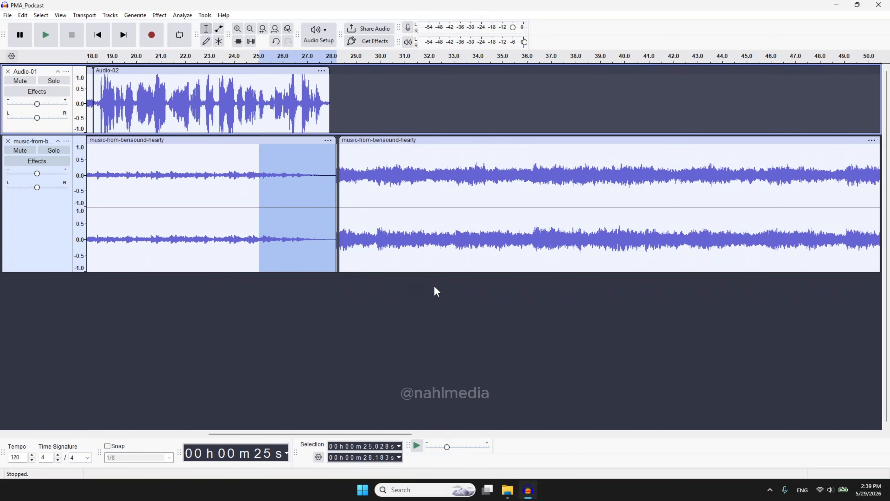
# - Trim the louder music clip to the passage from about 33.52 s to 35.44 s and move it to about 29.1 s
pyautogui.hscroll(1, 408, 324)
pyautogui.hscroll(-2, 407, 324)
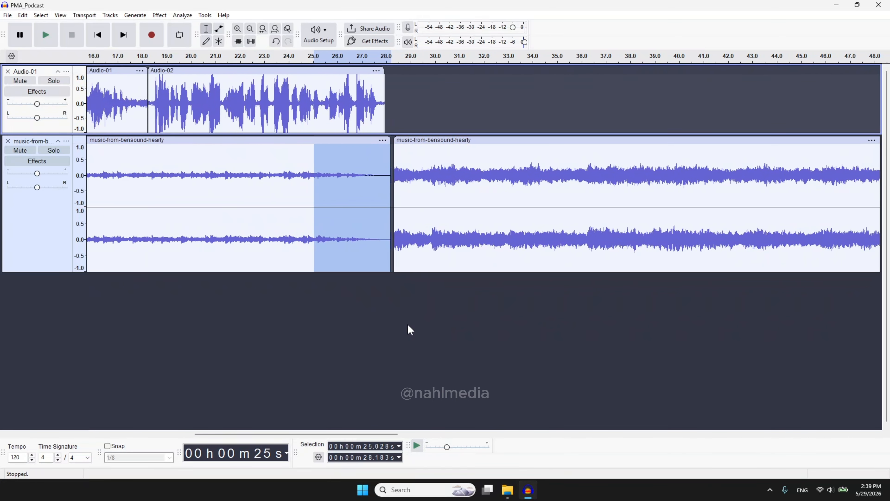
pyautogui.hscroll(1, 408, 324)
pyautogui.hscroll(-2, 407, 324)
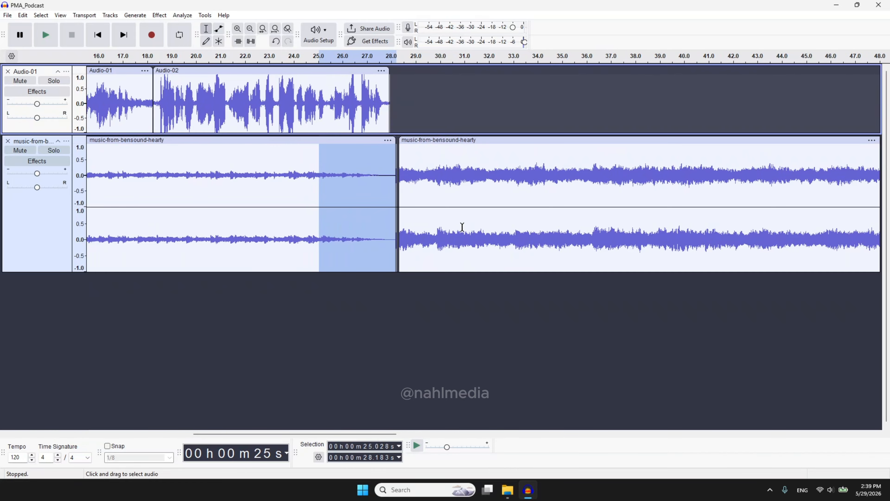
pyautogui.hscroll(-5, 302, 265)
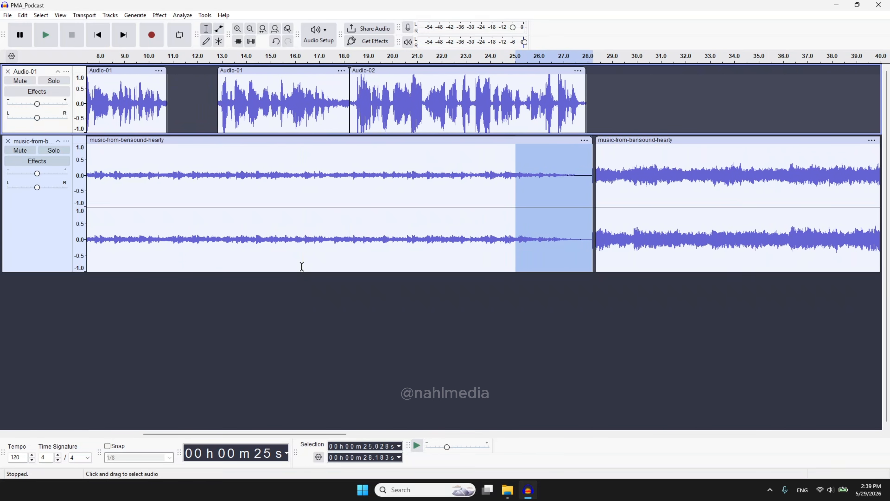
pyautogui.hscroll(2, 592, 245)
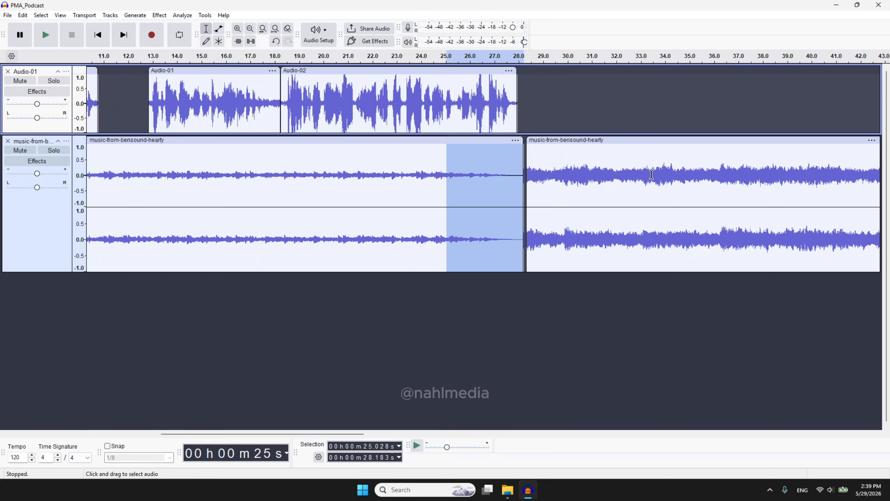
pyautogui.moveTo(653, 174); pyautogui.dragTo(700, 179)
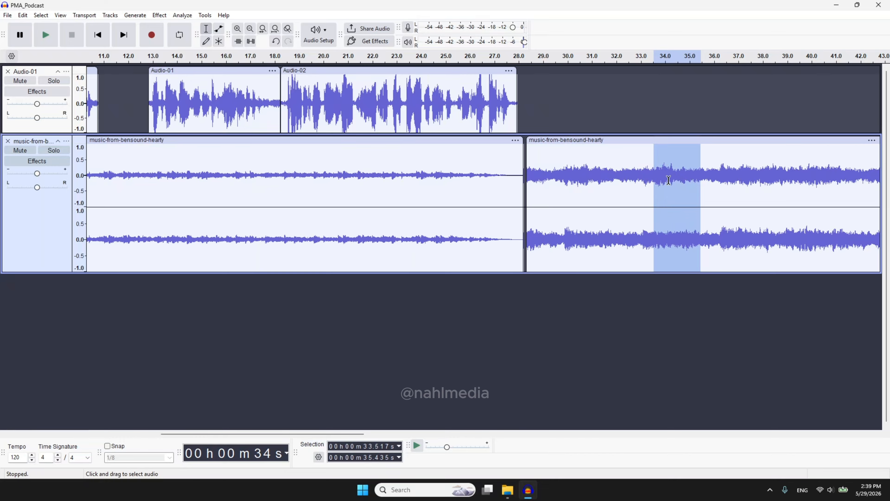
pyautogui.click(238, 41)
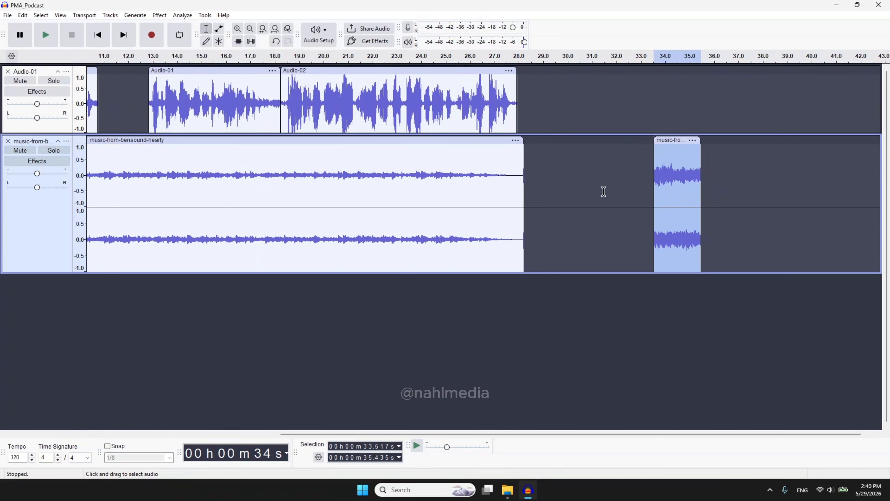
pyautogui.click(629, 173)
pyautogui.moveTo(672, 140); pyautogui.dragTo(564, 154)
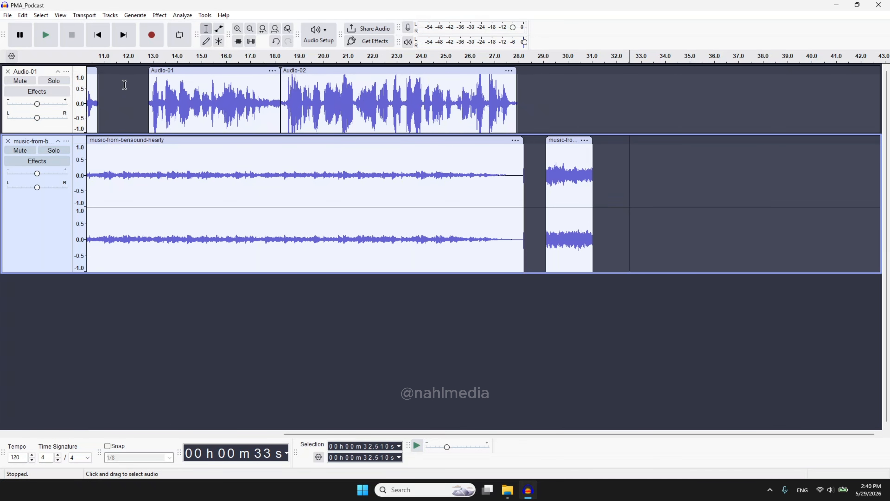
# - Try to move the short music clip into the gap between the first two voice clips
pyautogui.hscroll(-10, 255, 295)
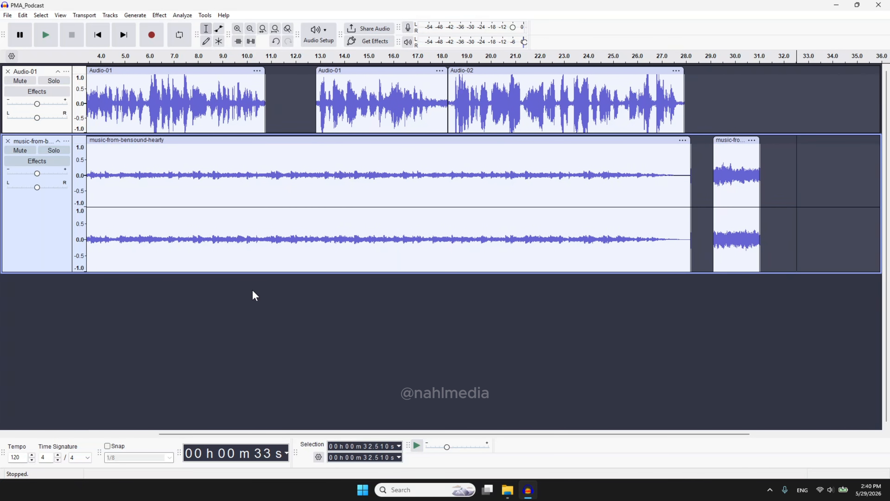
pyautogui.hscroll(-2, 255, 295)
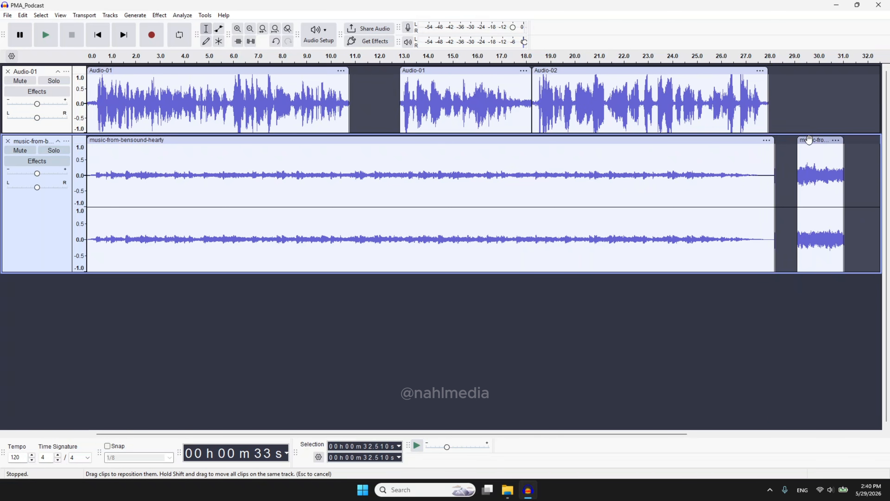
pyautogui.moveTo(807, 141); pyautogui.dragTo(785, 141)
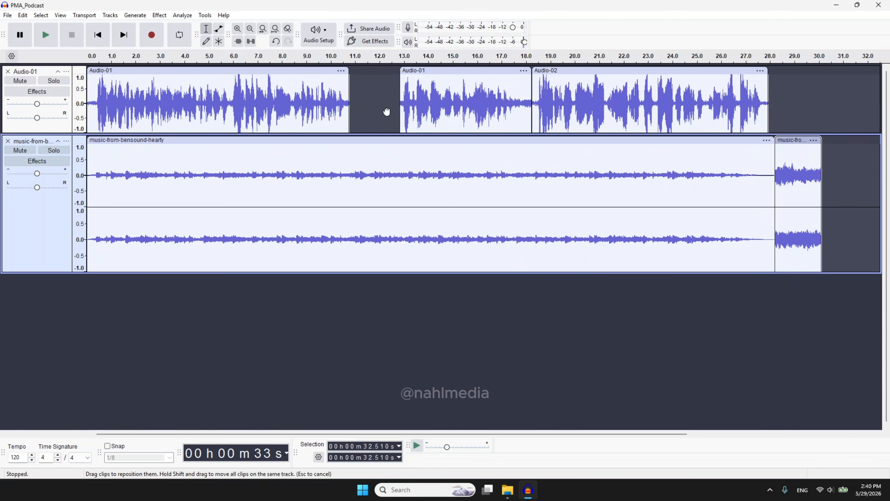
pyautogui.click(377, 89)
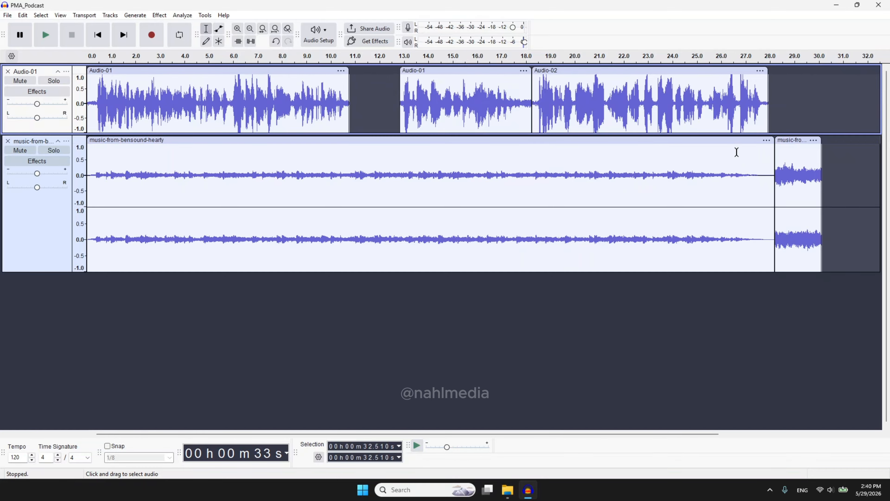
pyautogui.moveTo(786, 141); pyautogui.dragTo(809, 144)
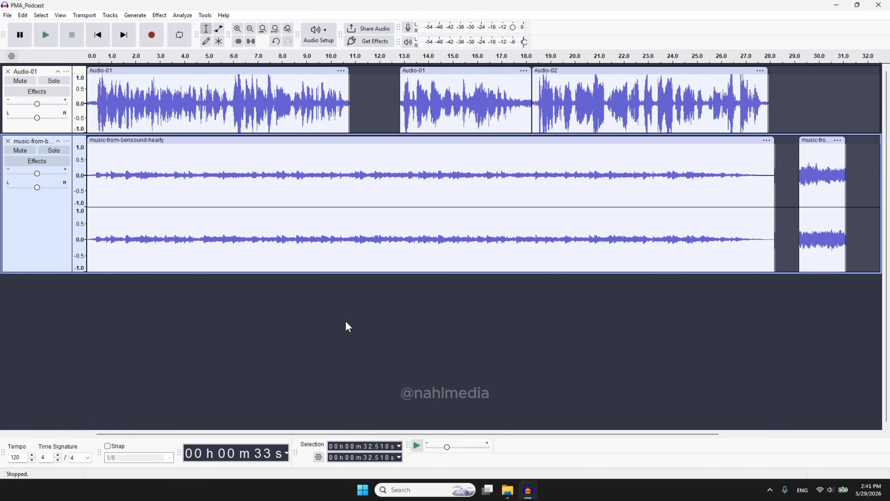
# - Add a stereo track below the music and move the short music clip onto it at about 0.5 s
pyautogui.rightClick(48, 329)
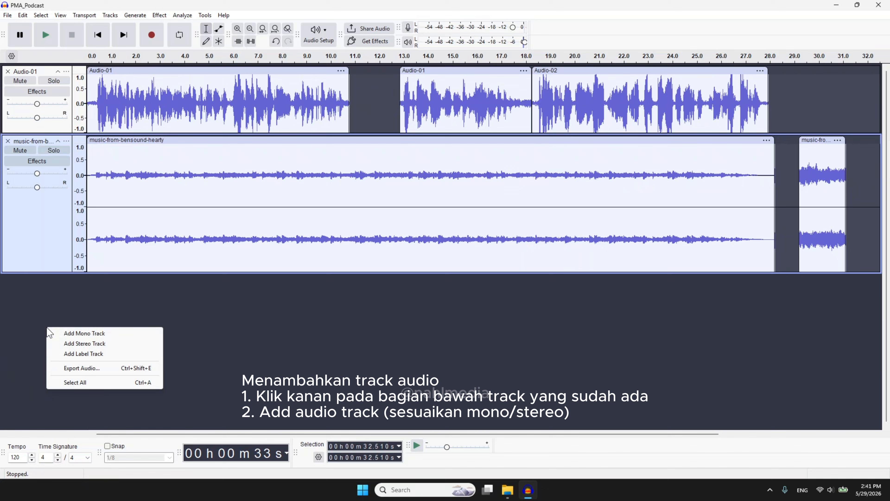
pyautogui.click(90, 344)
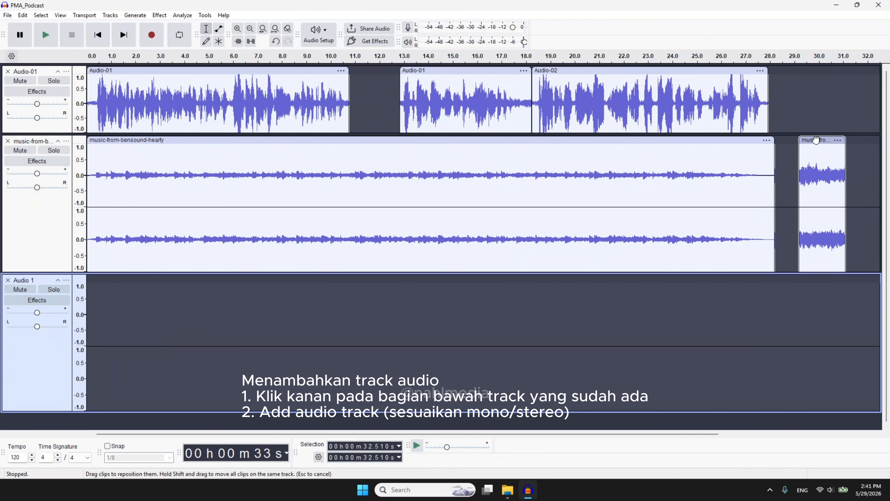
pyautogui.moveTo(816, 141); pyautogui.dragTo(116, 315)
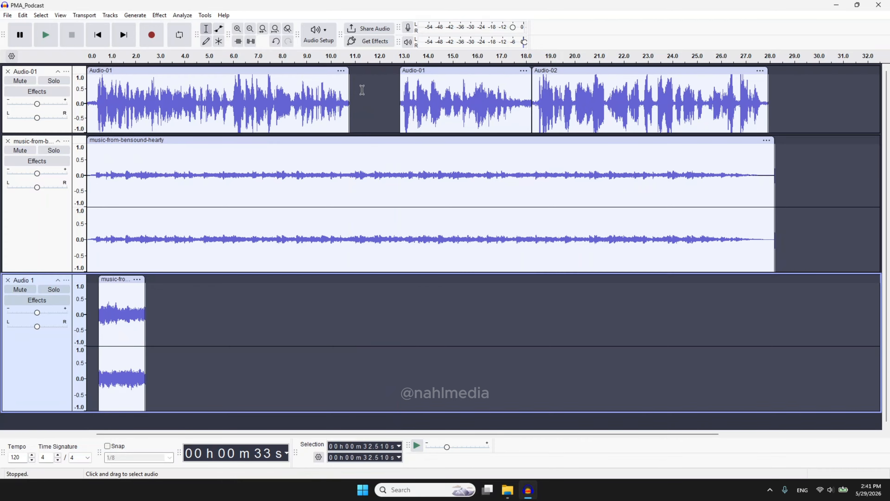
# - Mix the short stereo music clip on the Audio 1 track down to mono
pyautogui.click(119, 279)
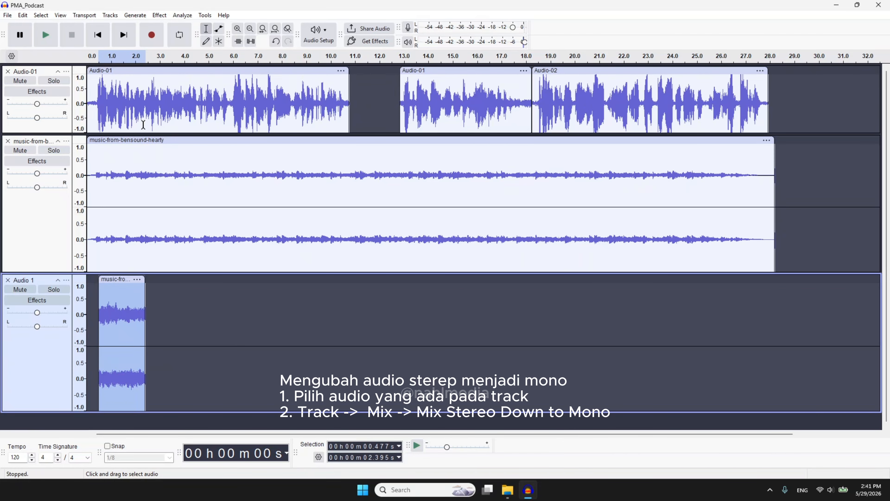
pyautogui.click(110, 18)
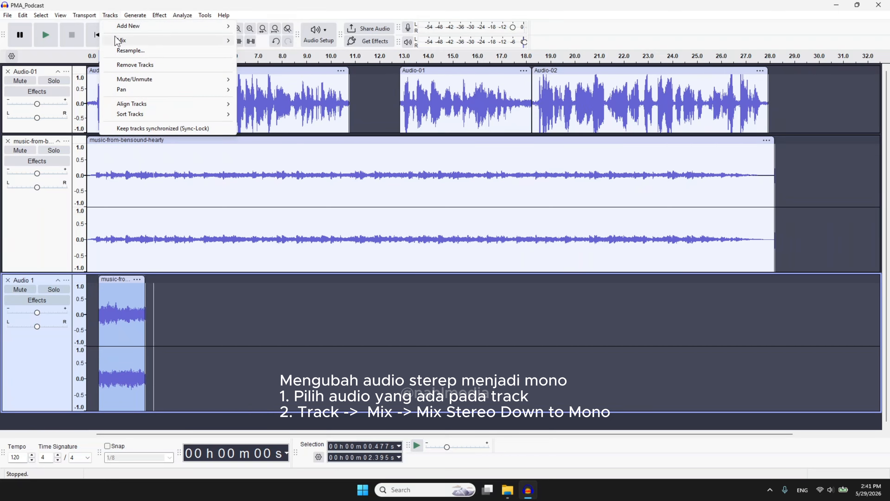
pyautogui.moveTo(117, 41)
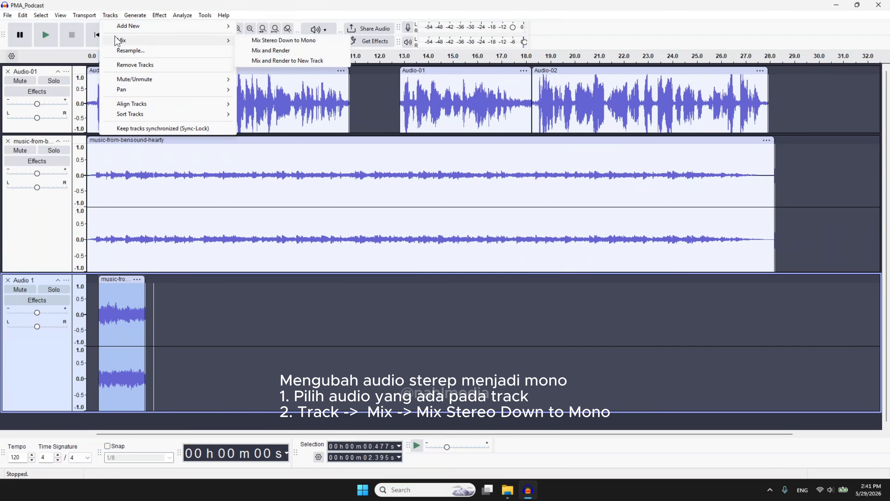
pyautogui.click(260, 40)
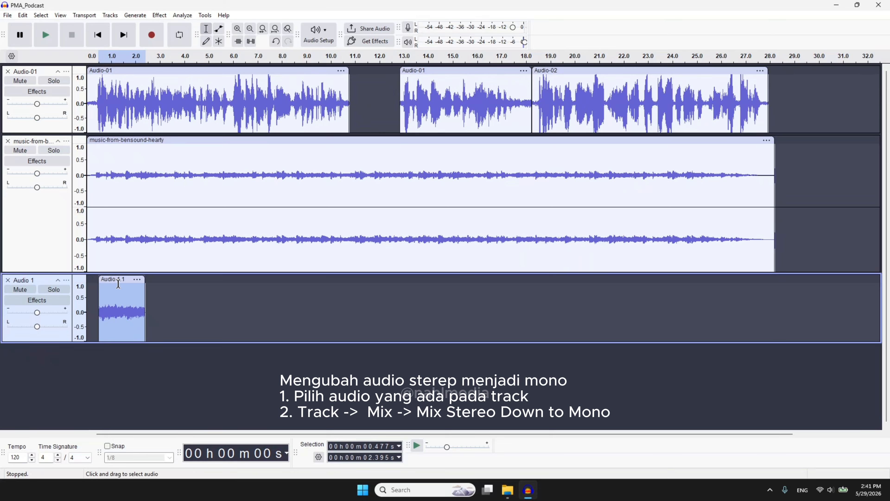
# - Move the mono music clip into the voice gap at about 10.76 s and shift the two following voice clips earlier to close the gaps
pyautogui.moveTo(120, 281); pyautogui.dragTo(367, 111)
pyautogui.moveTo(448, 70); pyautogui.dragTo(443, 70)
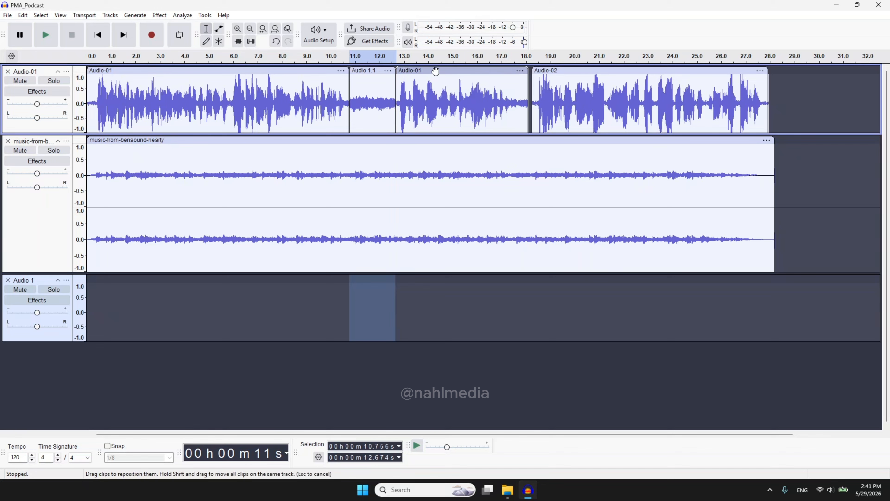
pyautogui.moveTo(570, 70); pyautogui.dragTo(565, 73)
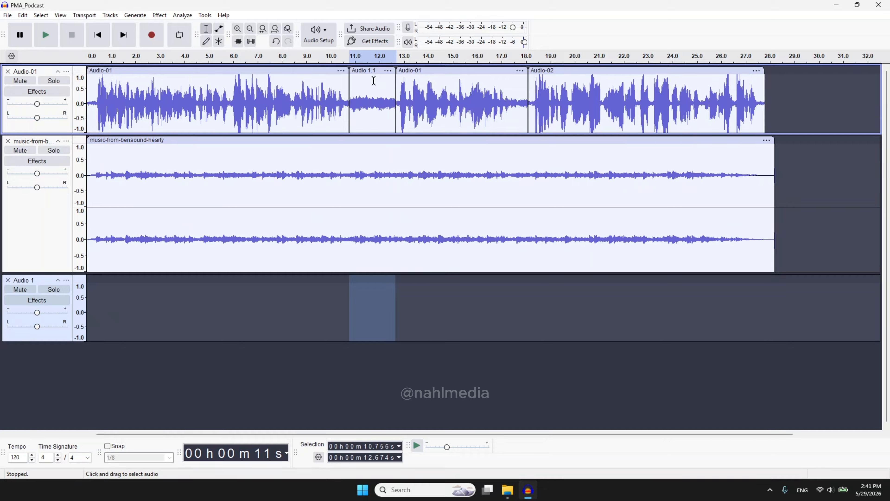
# - Play the project from about 9.3 s to check the transition through the inserted music clip, and stop playback
pyautogui.click(314, 83)
pyautogui.press('space')
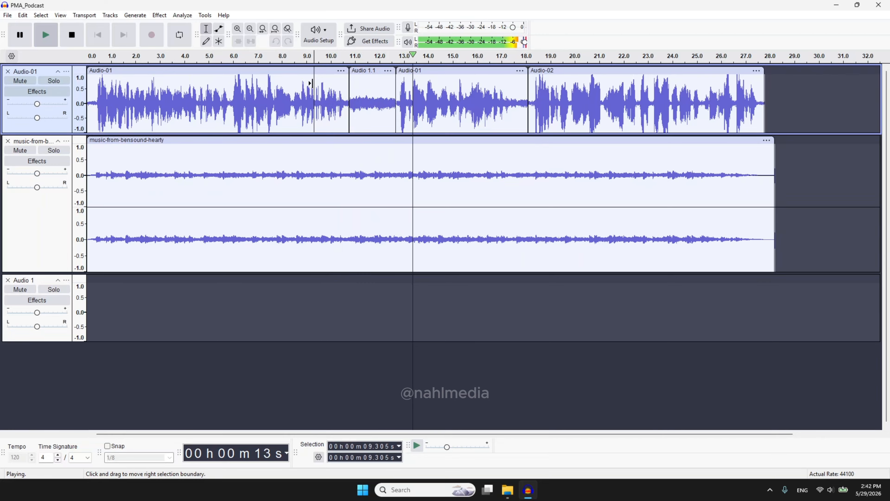
pyautogui.press('space')
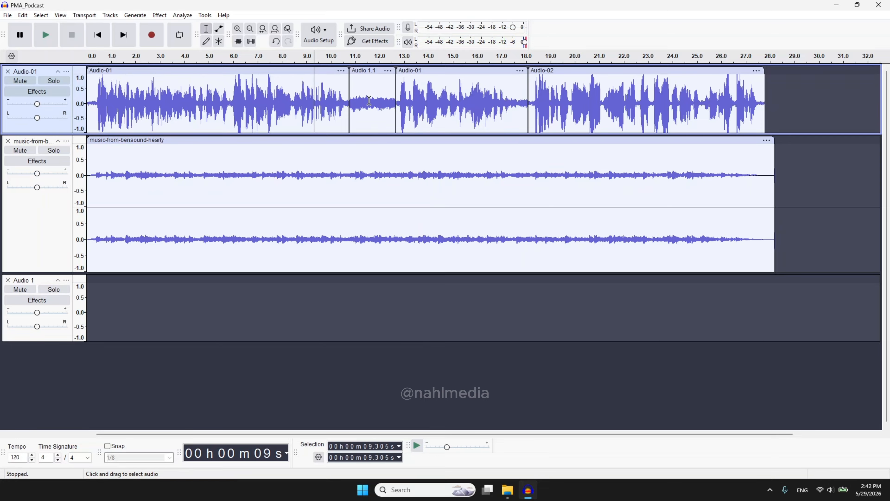
# - Remove the empty Audio 1 track below the music track
pyautogui.moveTo(358, 102); pyautogui.dragTo(362, 101)
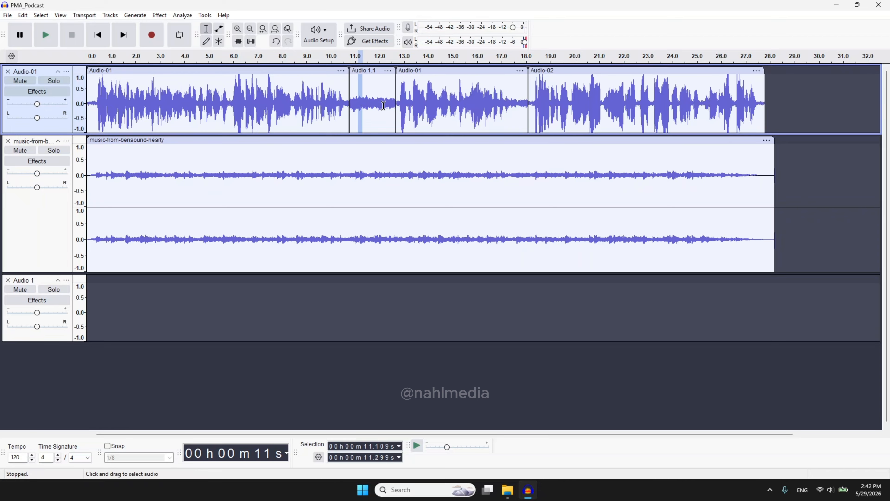
pyautogui.click(358, 340)
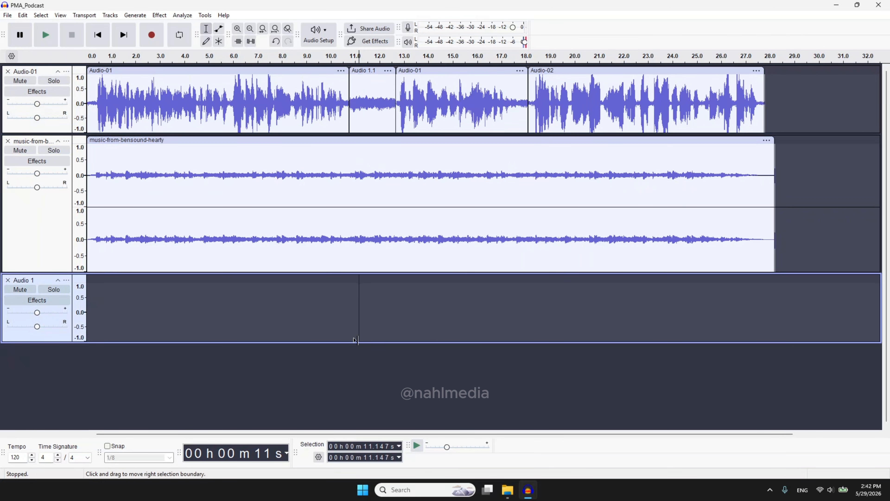
pyautogui.click(8, 280)
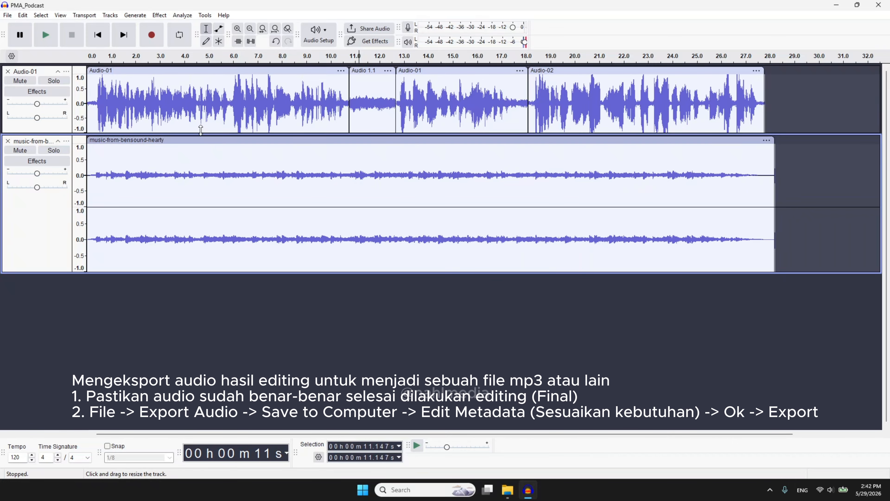
# - Start an audio export of the project to the computer
pyautogui.click(8, 15)
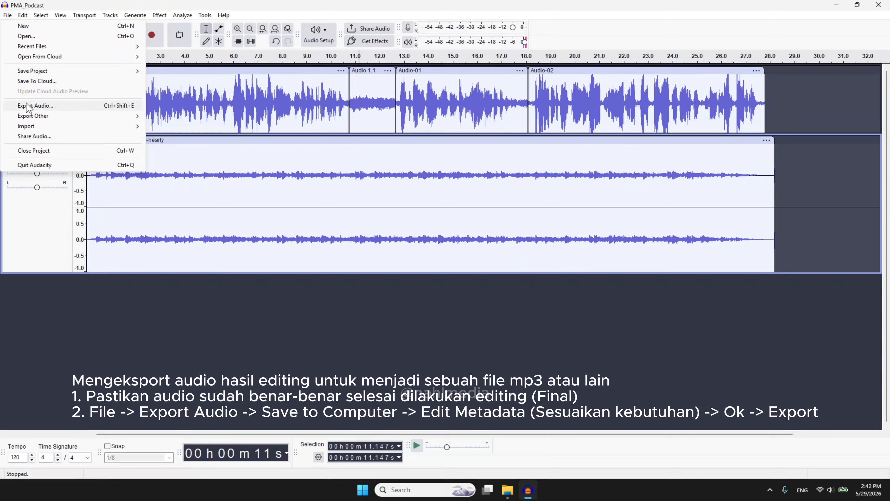
pyautogui.click(45, 106)
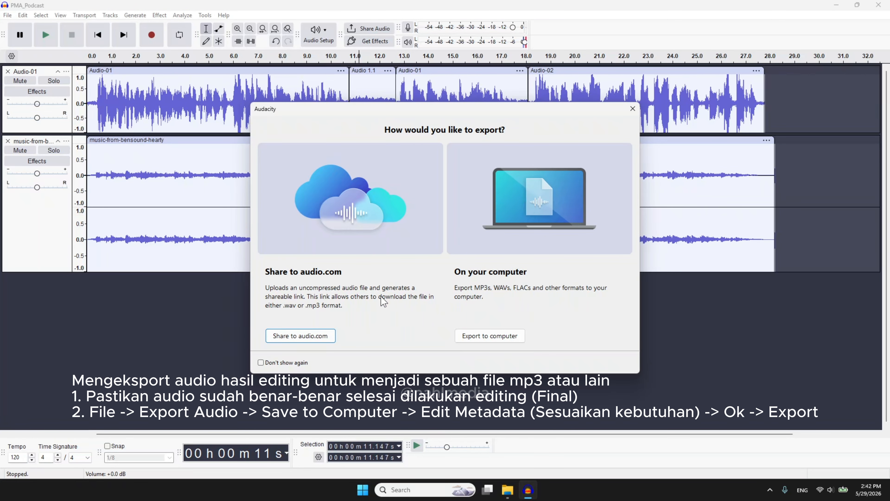
pyautogui.click(472, 336)
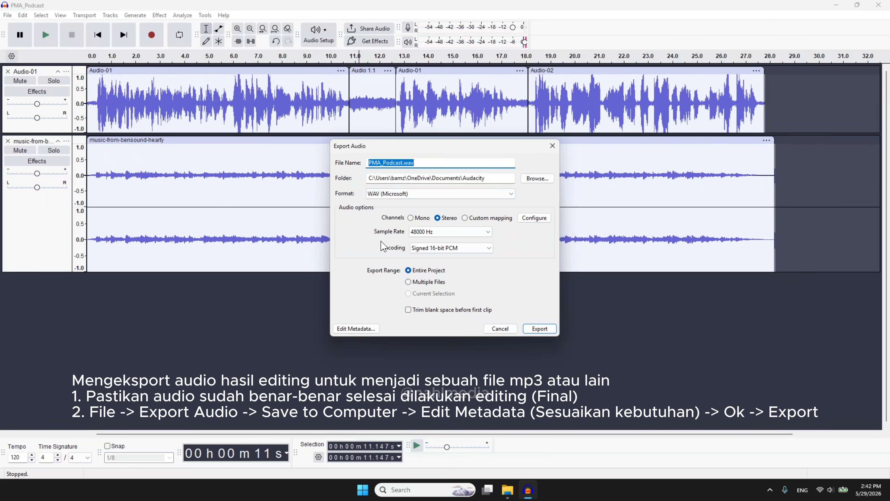
# - In the export metadata, enter the artist's full name and set the track title to "Tutorial Membuat Podcast"
pyautogui.click(354, 328)
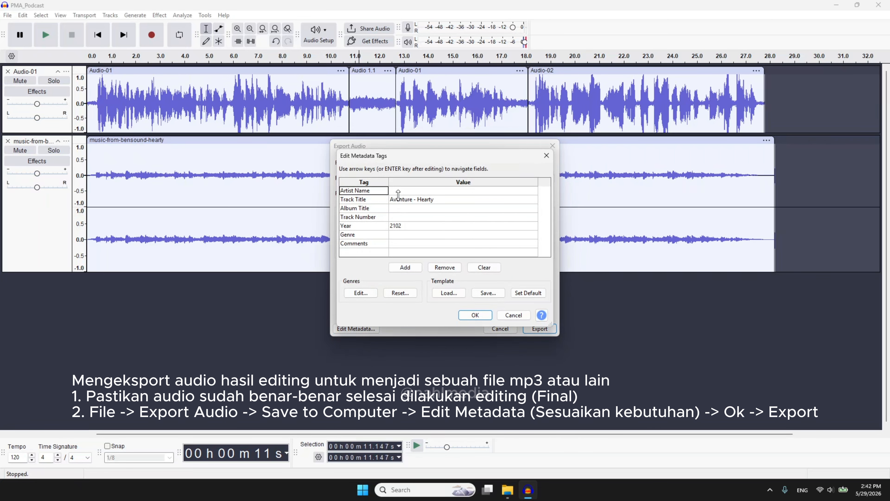
pyautogui.click(398, 192)
pyautogui.write('B')
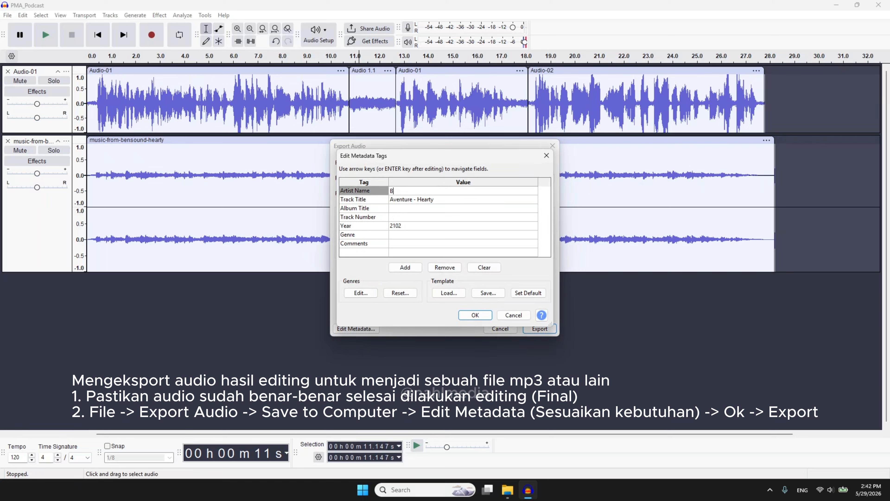
pyautogui.write('ambang Karyadi')
pyautogui.click(421, 207)
pyautogui.click(444, 197)
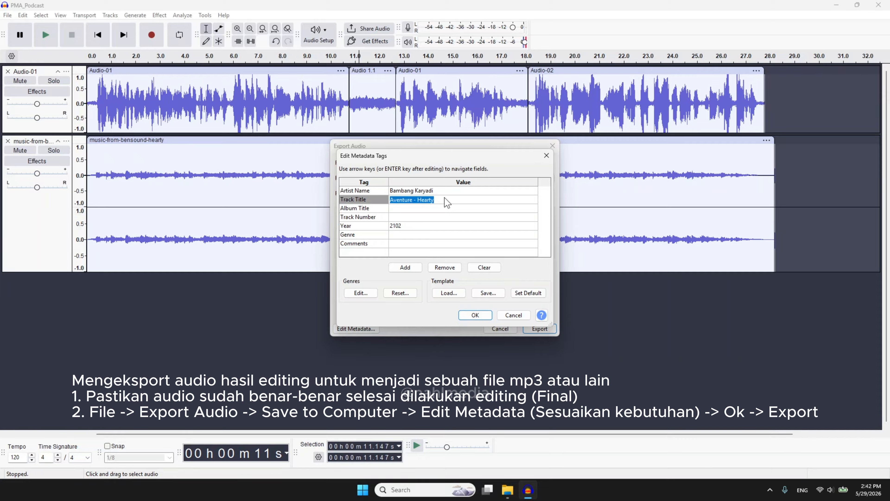
pyautogui.write('Tutoria')
pyautogui.write('l Membuat Podc')
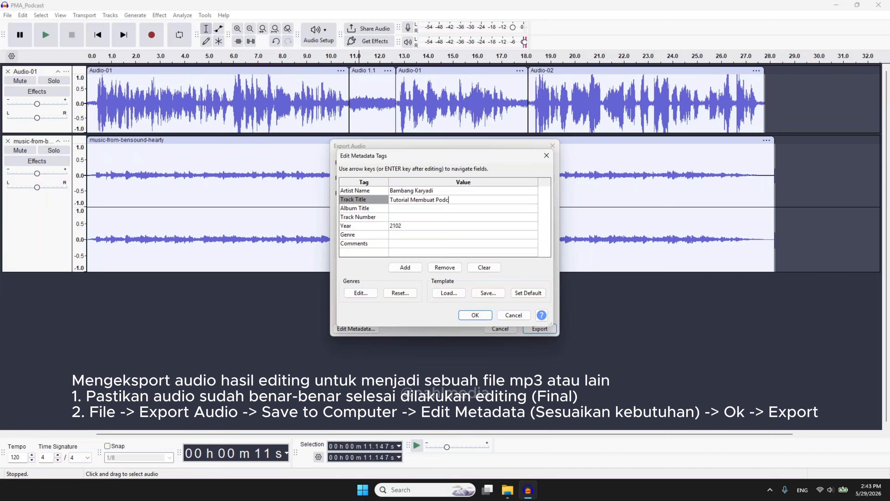
pyautogui.write('ast')
# - Set the metadata year to 2026 and accept the tags without saving them as a template
pyautogui.click(414, 225)
pyautogui.write('20')
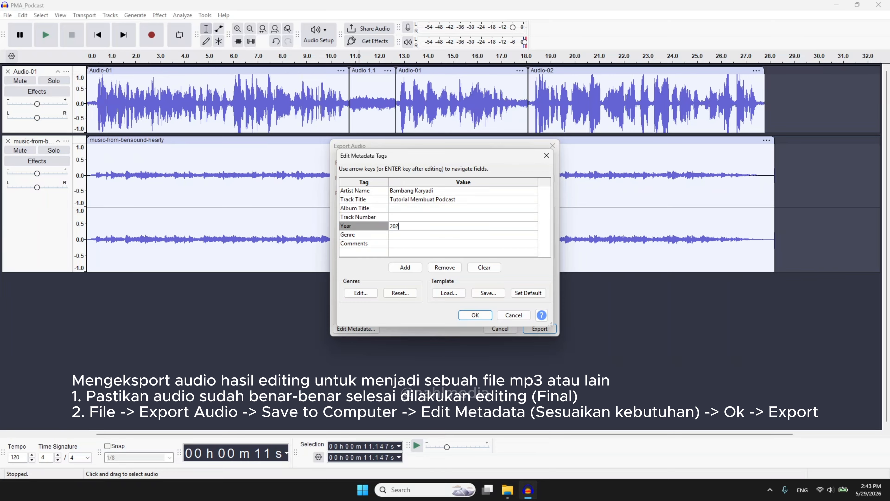
pyautogui.click(412, 234)
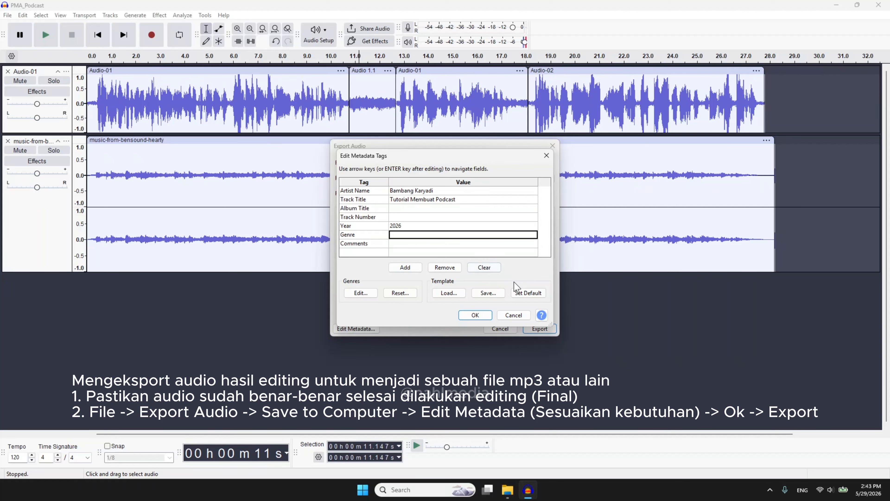
pyautogui.click(489, 295)
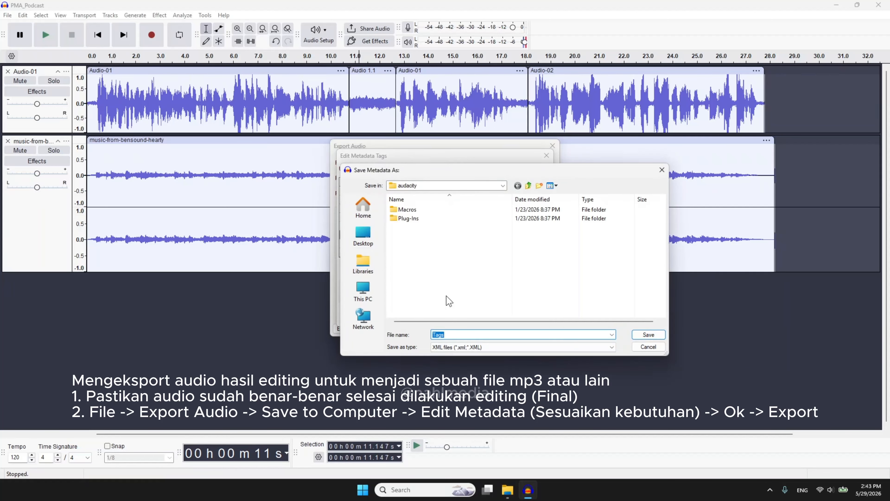
pyautogui.click(648, 346)
pyautogui.click(485, 315)
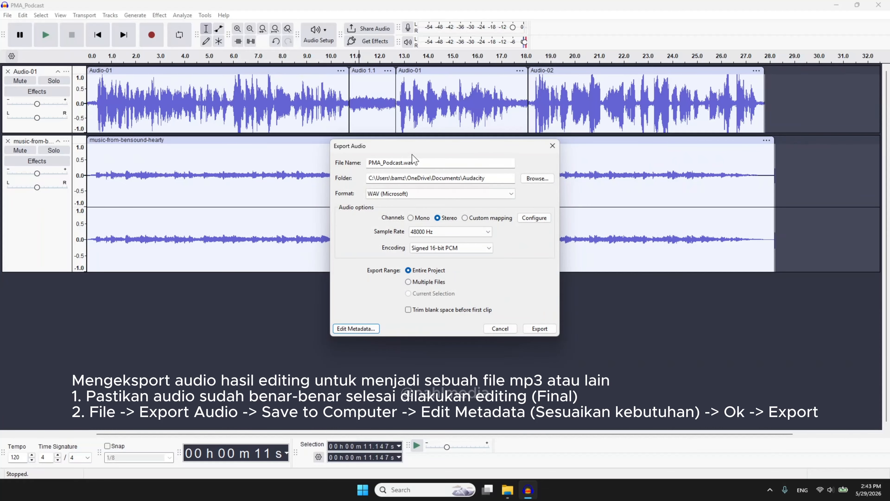
# - Name the export file "Podcast Tutorial" and set its format to MP3 Files
pyautogui.click(423, 162)
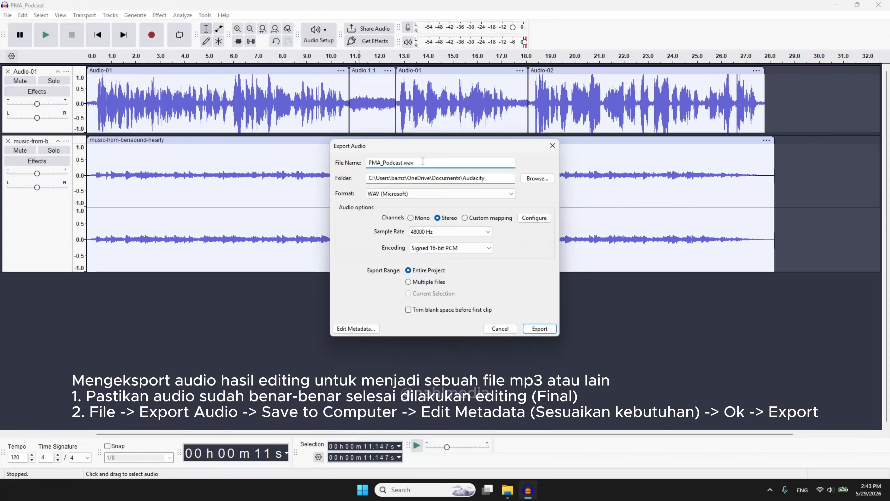
pyautogui.moveTo(423, 162); pyautogui.dragTo(320, 154)
pyautogui.write('Podcast Tutorial')
pyautogui.click(435, 193)
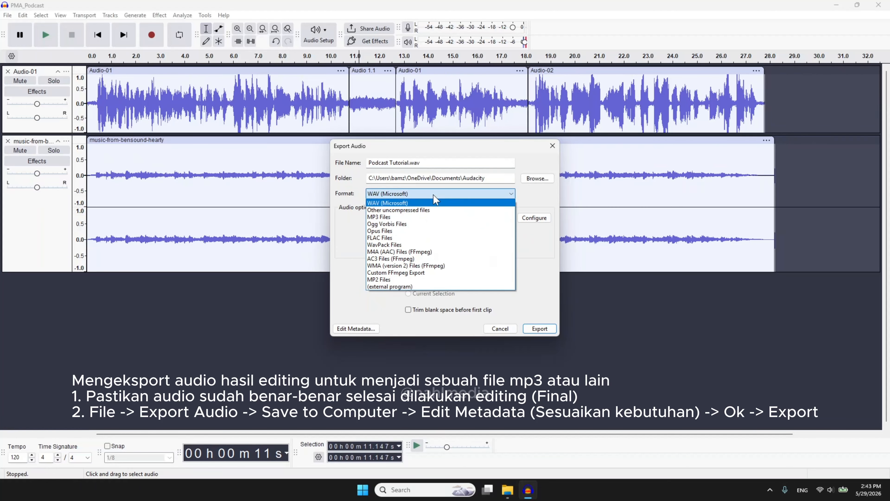
pyautogui.click(407, 217)
pyautogui.click(408, 216)
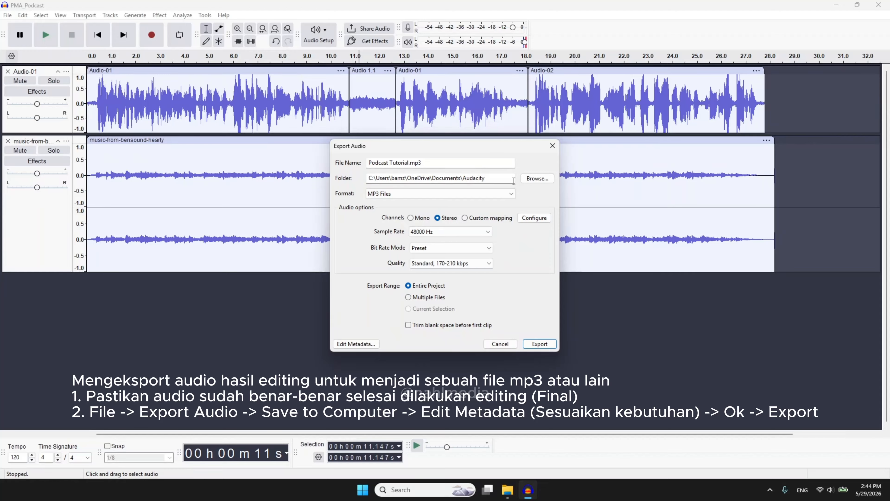
# - Choose the PMA_NahlCode folder in Music as the destination and export the MP3 file
pyautogui.click(532, 181)
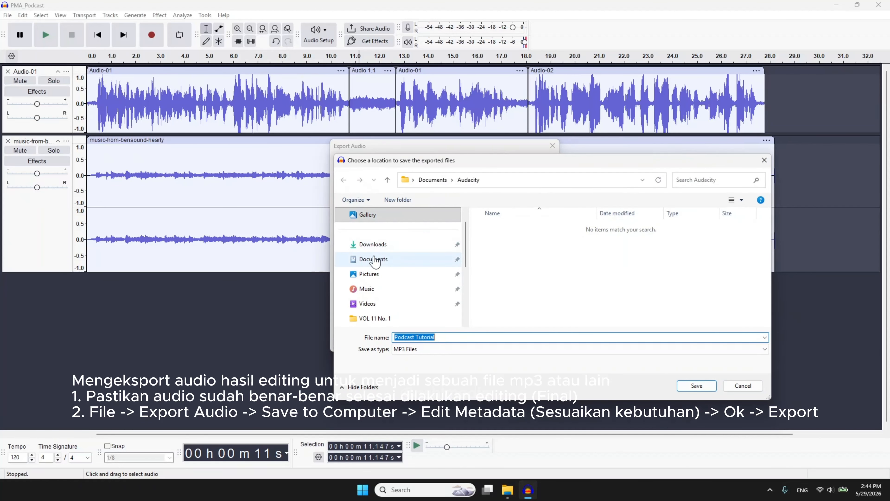
pyautogui.click(364, 295)
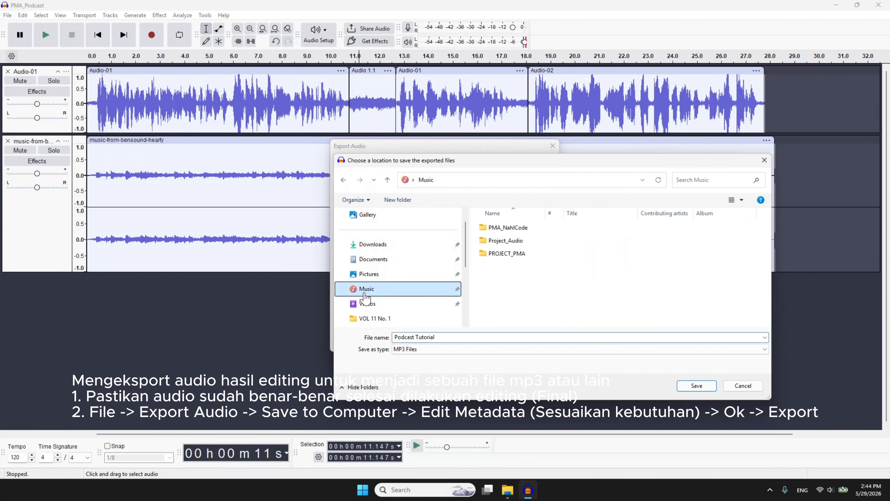
pyautogui.doubleClick(508, 228)
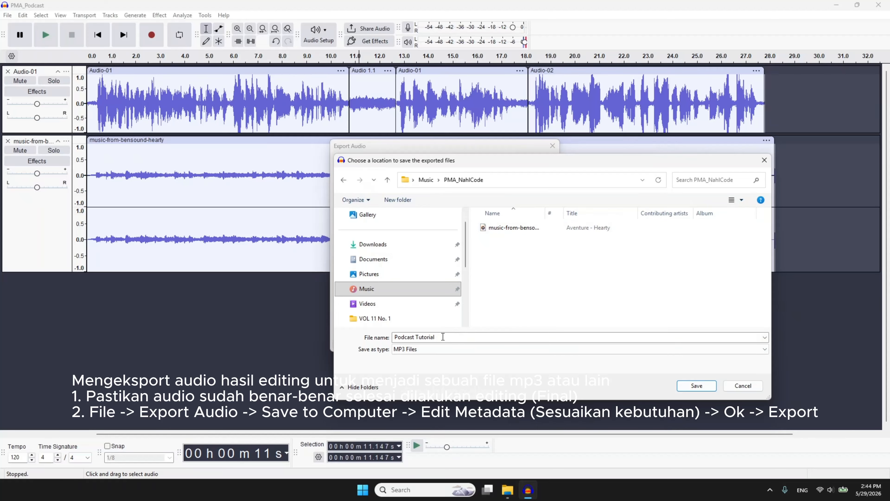
pyautogui.click(692, 385)
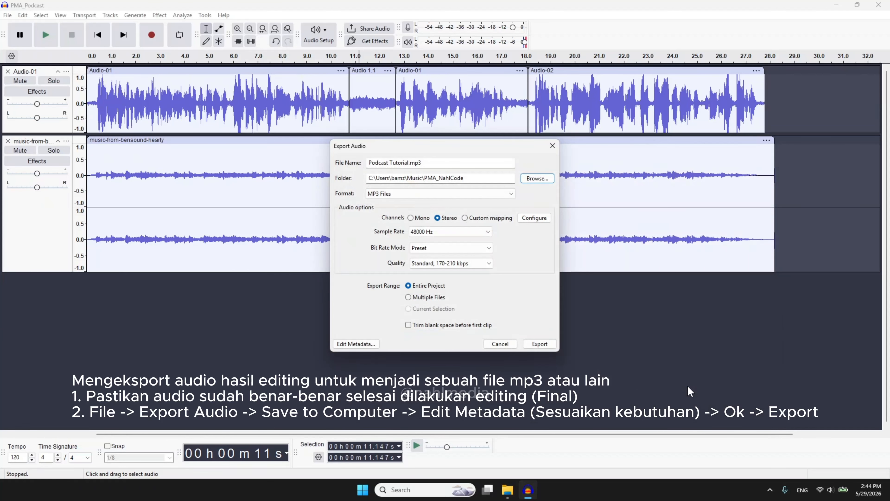
pyautogui.click(547, 345)
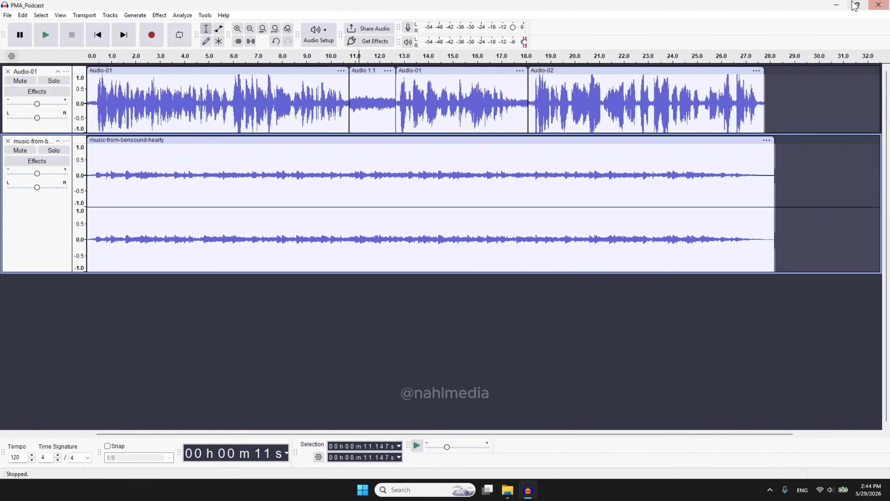
# - Switch to the PMA_NahlCode folder, play the exported Podcast Tutorial file in VLC media player, and stop playback
pyautogui.click(836, 6)
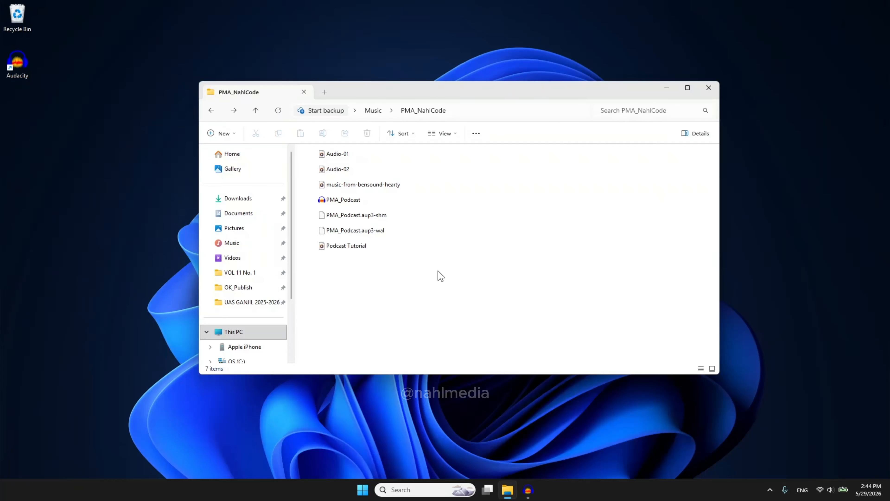
pyautogui.click(357, 249)
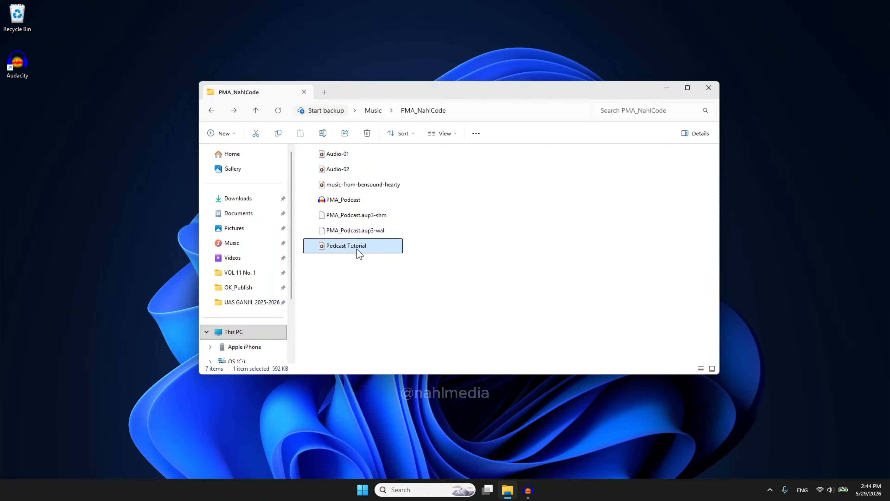
pyautogui.rightClick(357, 250)
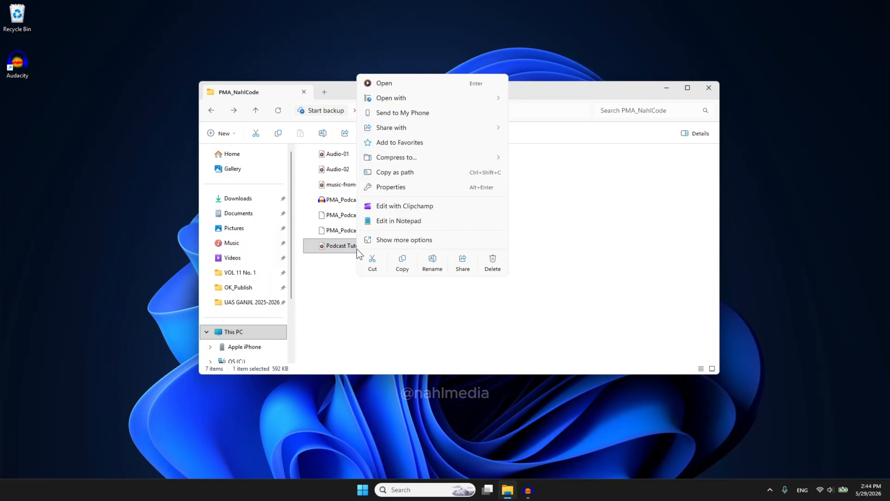
pyautogui.moveTo(471, 101)
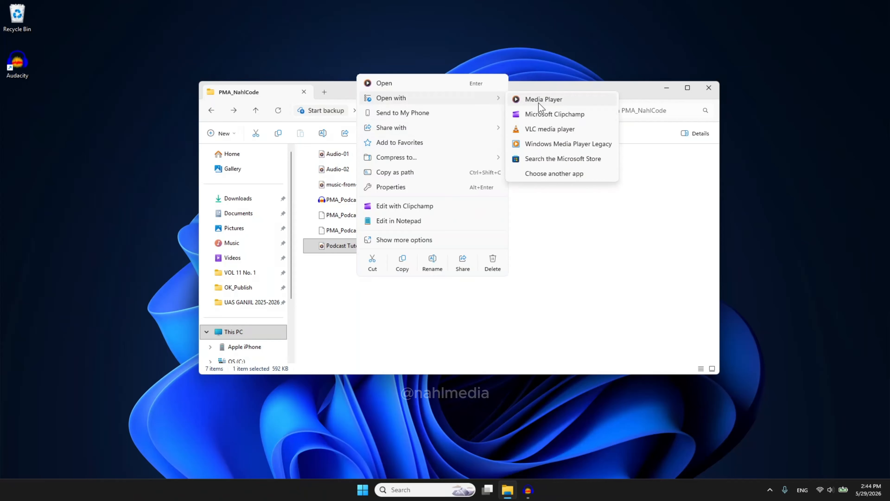
pyautogui.click(535, 132)
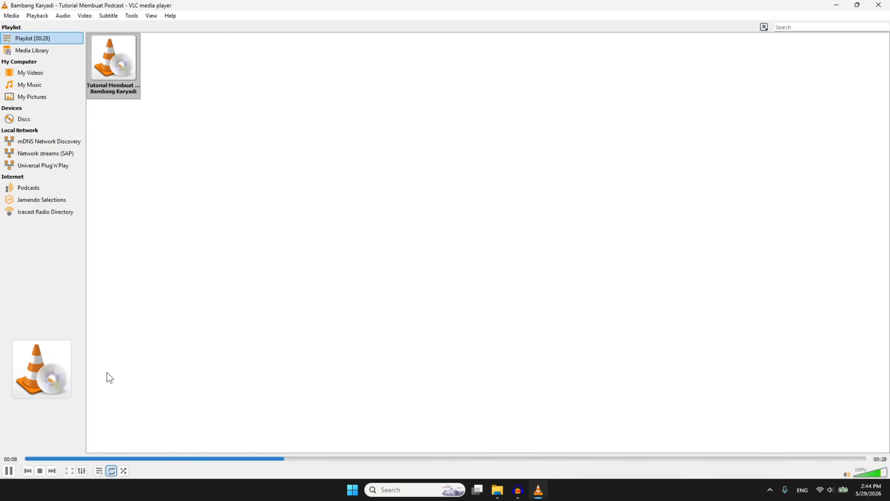
pyautogui.click(38, 469)
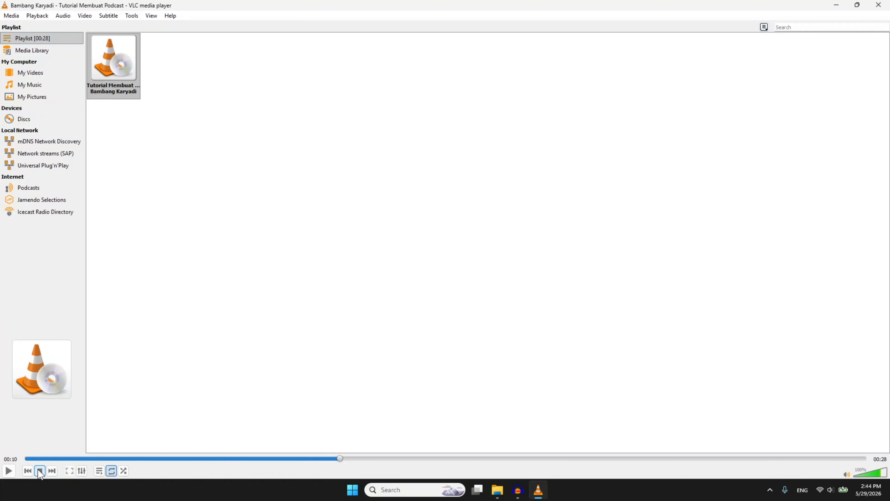